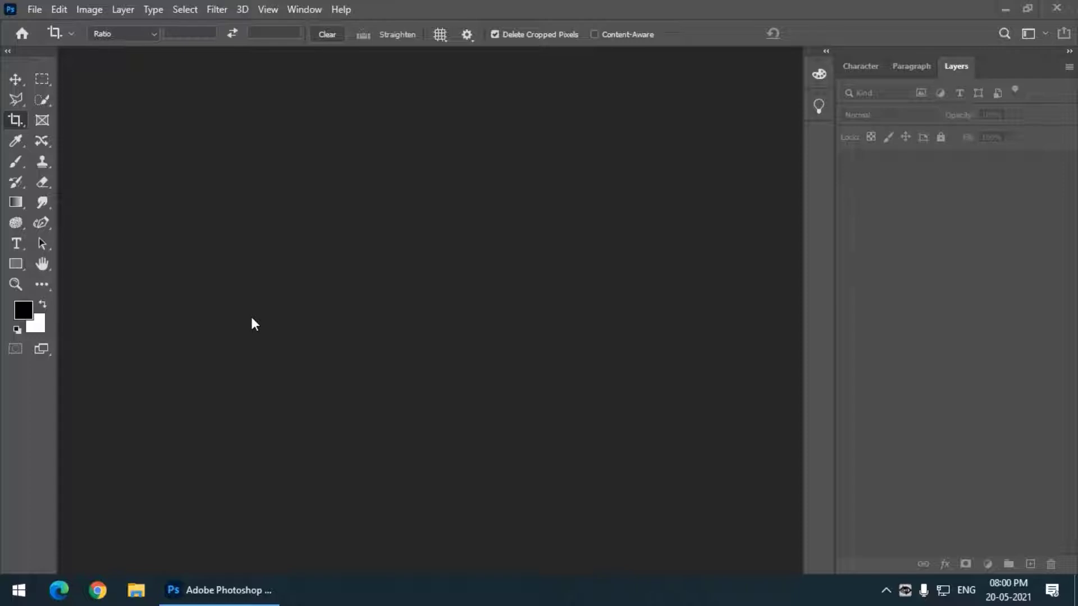
Step: Open the photo of the woman sitting on a rock from the Others image folder
double_click(205, 306)
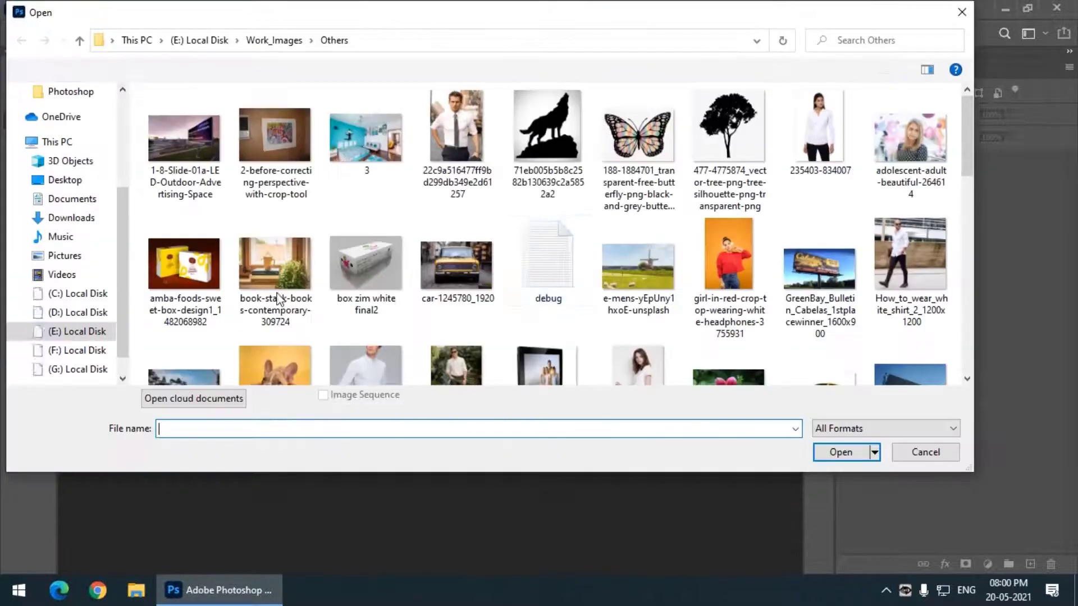
left_click_drag(968, 156, 968, 299)
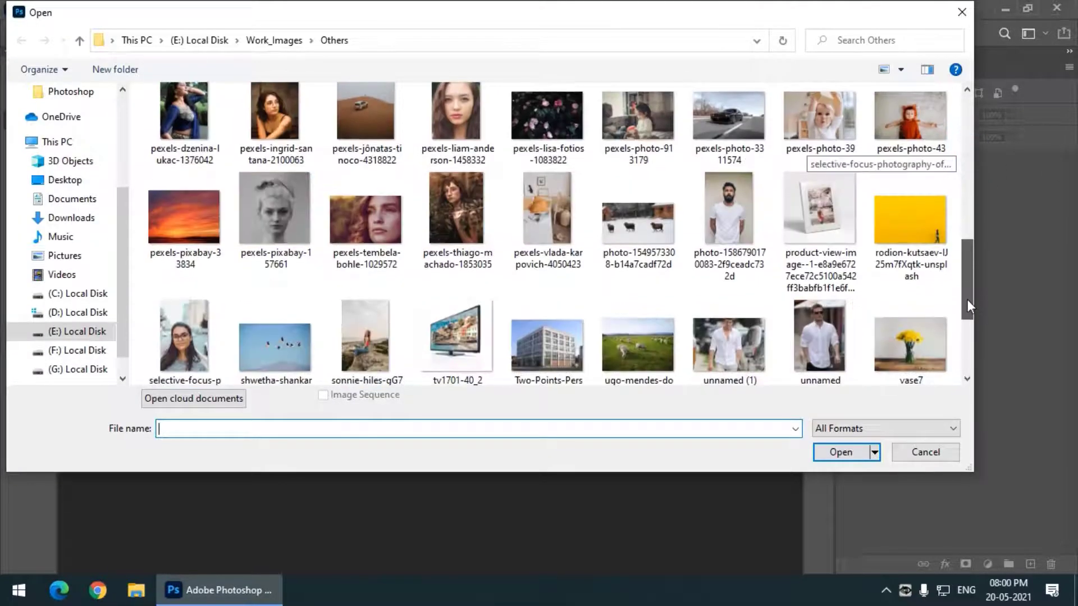
double_click(369, 368)
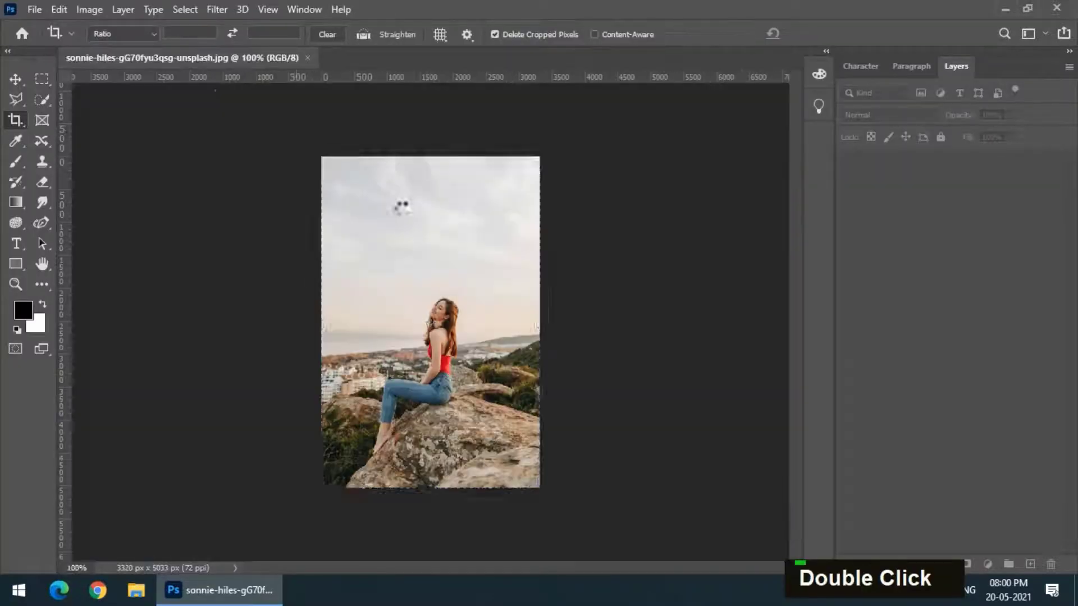
Step: Float the woman photo in its own window and enlarge that window to leave space around the image
left_click_drag(190, 56, 227, 76)
left_click_drag(355, 443, 516, 499)
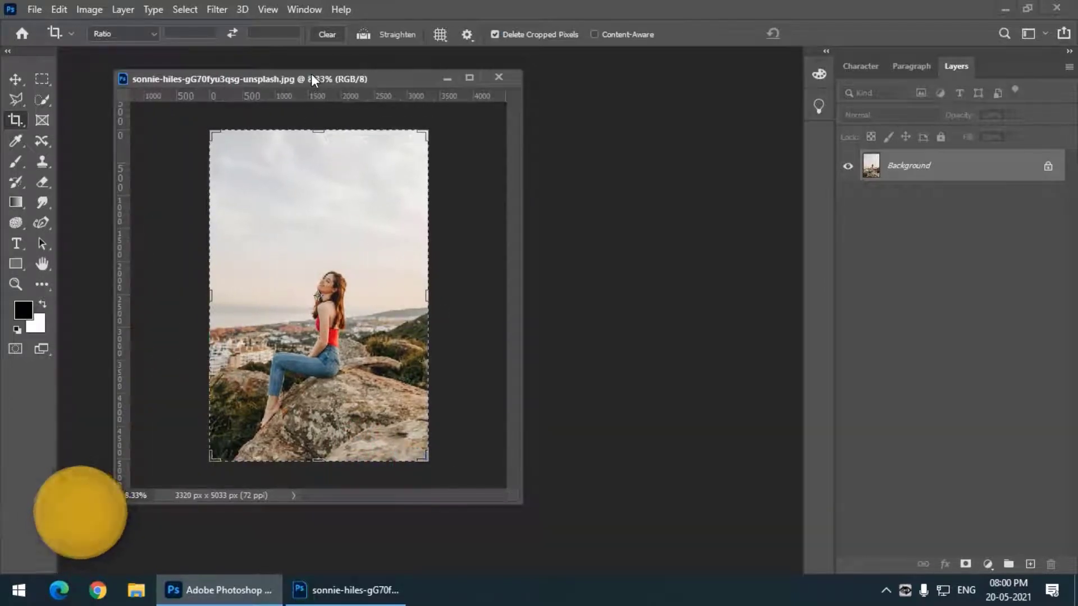
left_click_drag(311, 73, 322, 62)
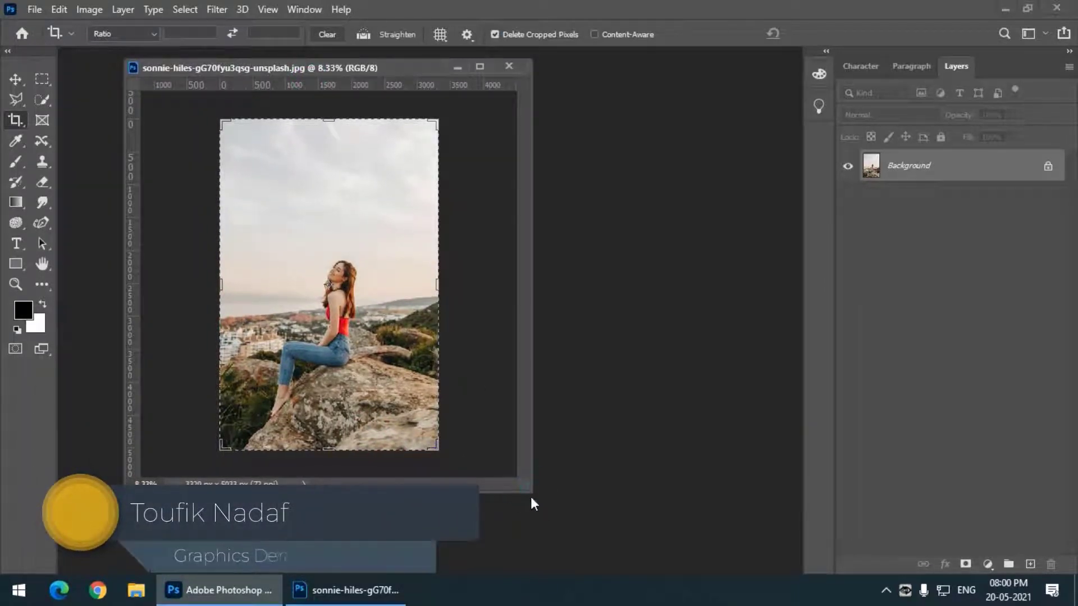
left_click_drag(527, 492, 560, 547)
left_click_drag(244, 68, 325, 67)
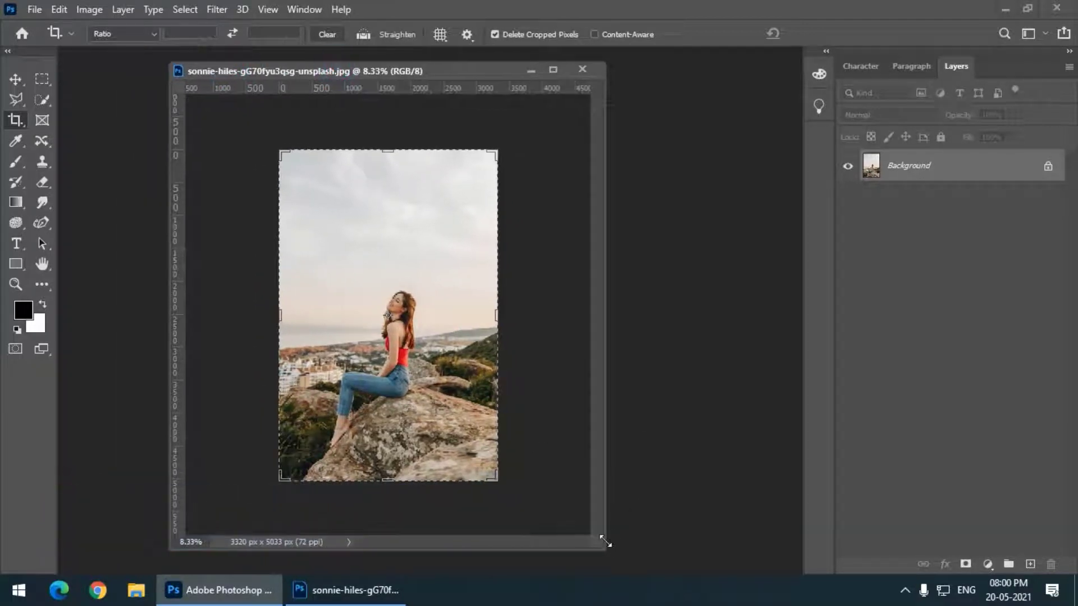
left_click_drag(604, 545, 598, 568)
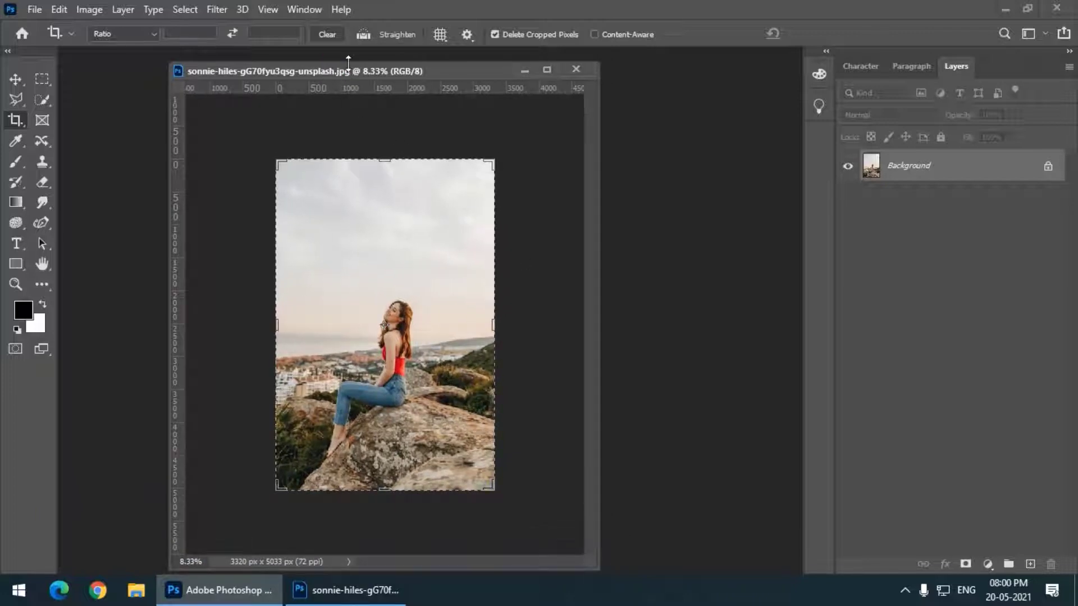
left_click_drag(353, 71, 349, 60)
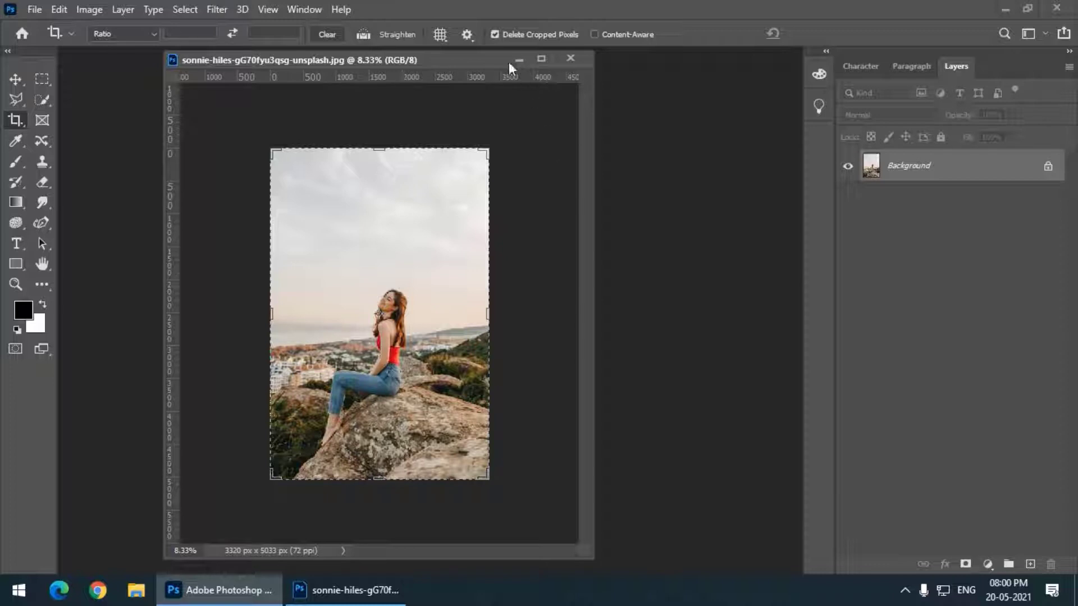
Step: Draw a Crop tool frame around the seated woman, leaving out most of the sky
right_click(16, 121)
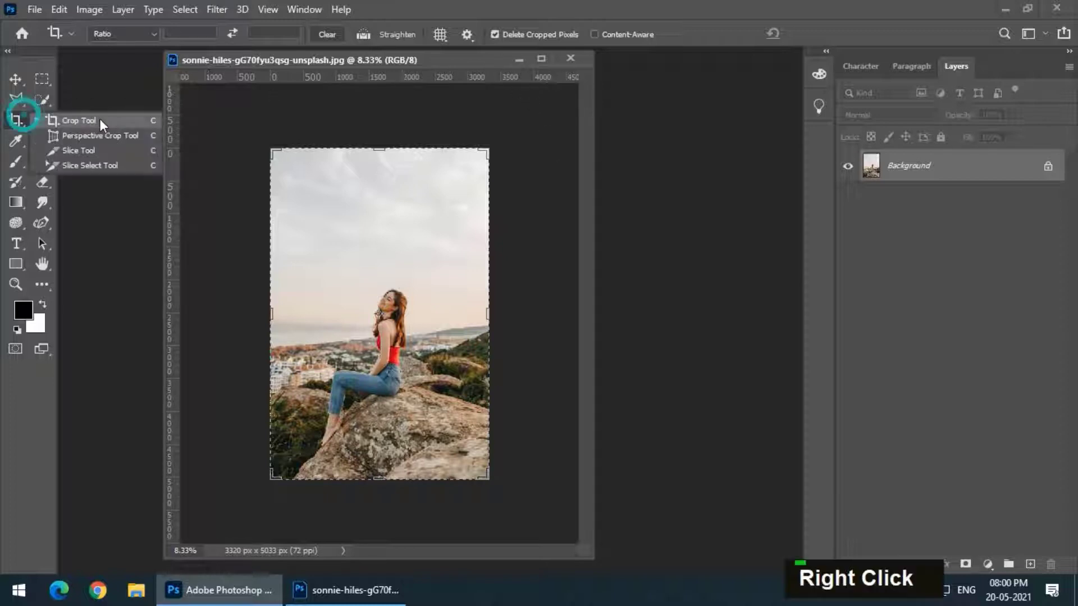
left_click(99, 119)
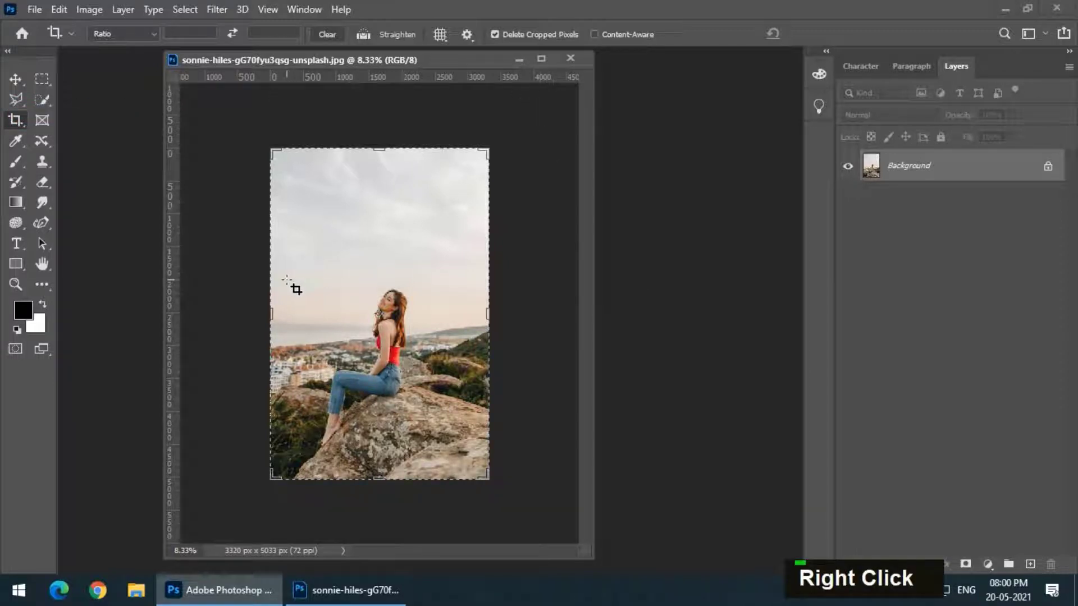
left_click_drag(287, 279, 464, 455)
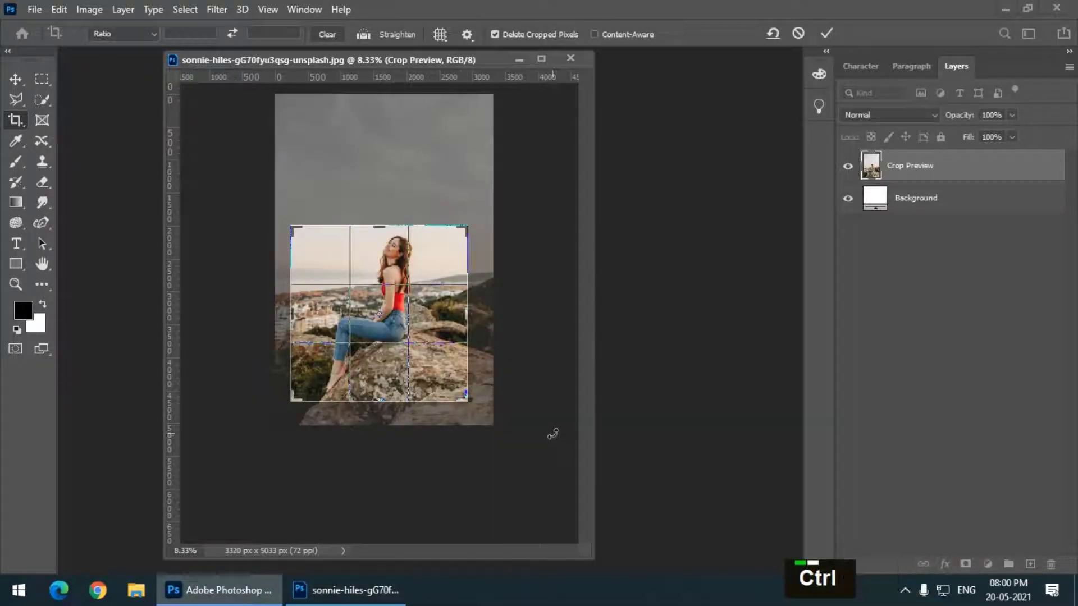
key("ctrl+equal")
left_click_drag(509, 315, 534, 316)
left_click_drag(393, 59, 375, 60)
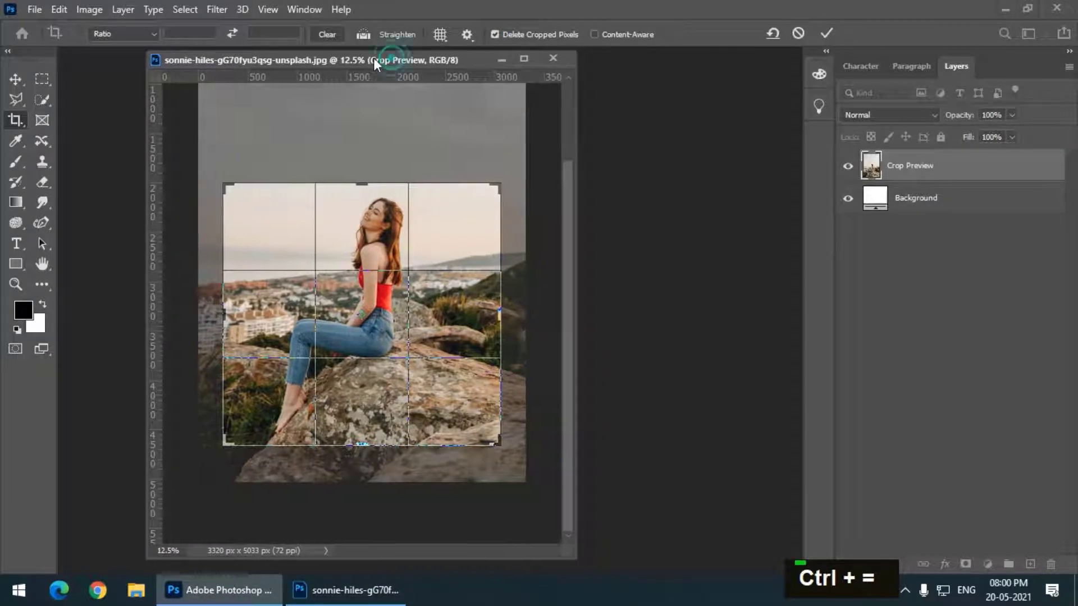
Step: Fine-tune the crop frame's upper and lower edges and crop the photo to about 2818 × 2869 px
mouse_move(367, 189)
left_mouse_down()
mouse_move(361, 149)
mouse_move(367, 184)
left_mouse_up()
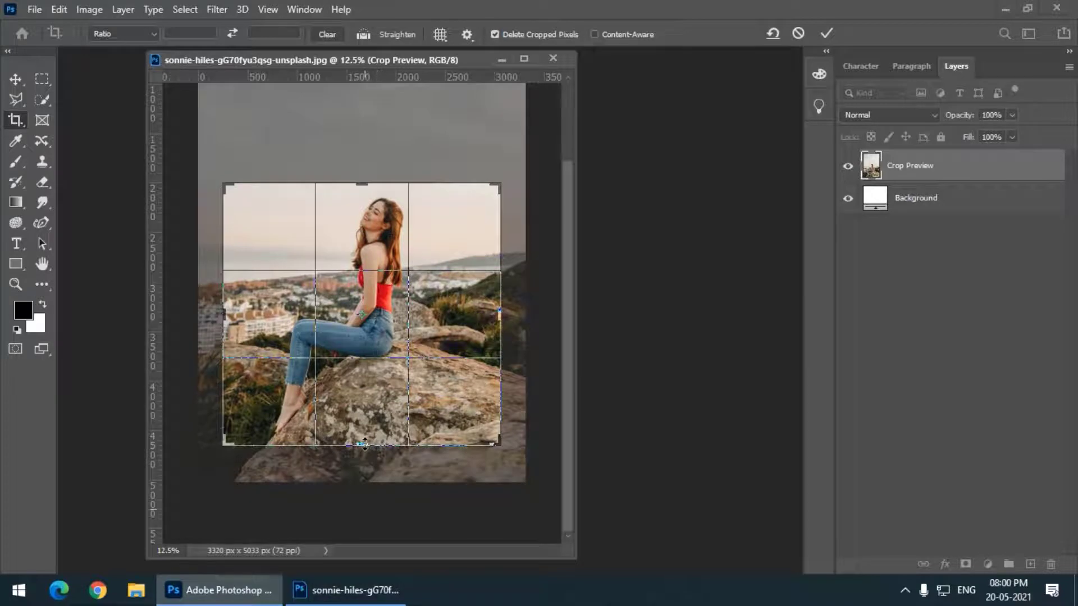
mouse_move(366, 444)
left_mouse_down()
mouse_move(368, 453)
mouse_move(367, 444)
left_mouse_up()
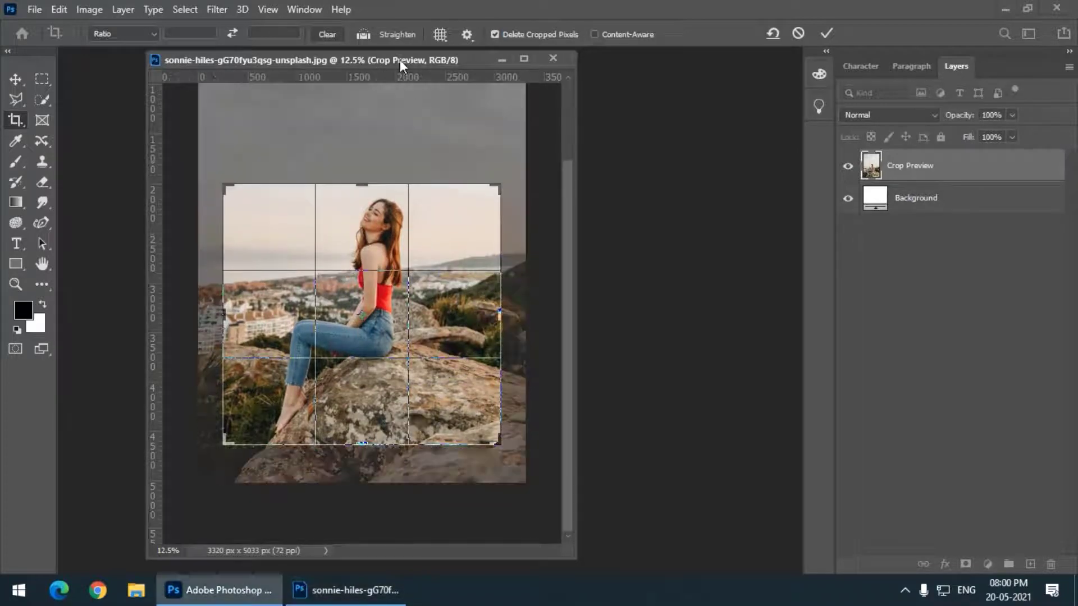
left_click_drag(400, 59, 420, 95)
left_click_drag(382, 220, 384, 209)
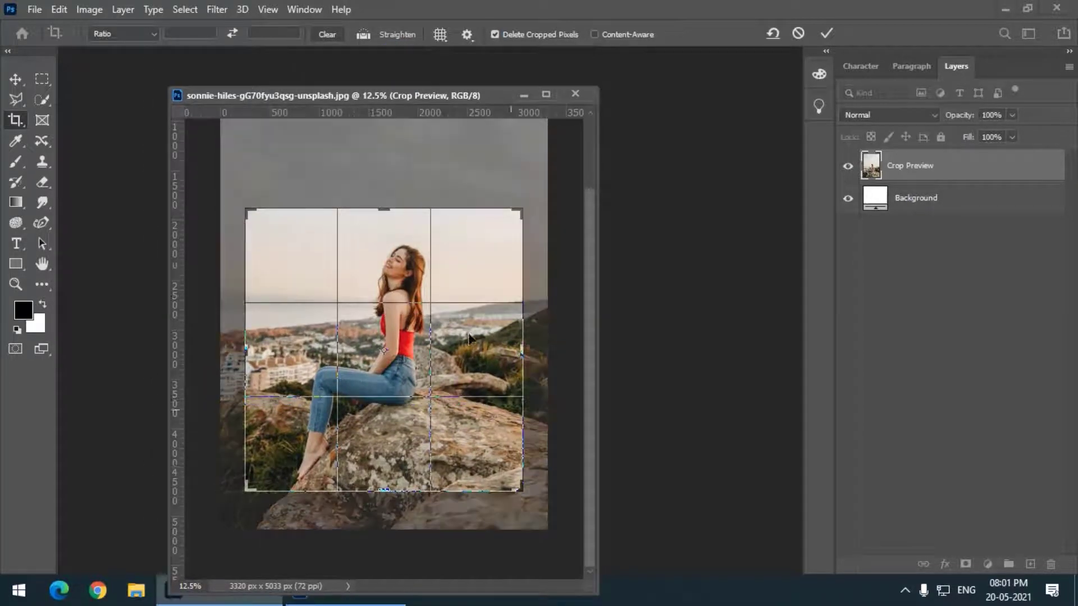
left_click_drag(375, 99, 412, 71)
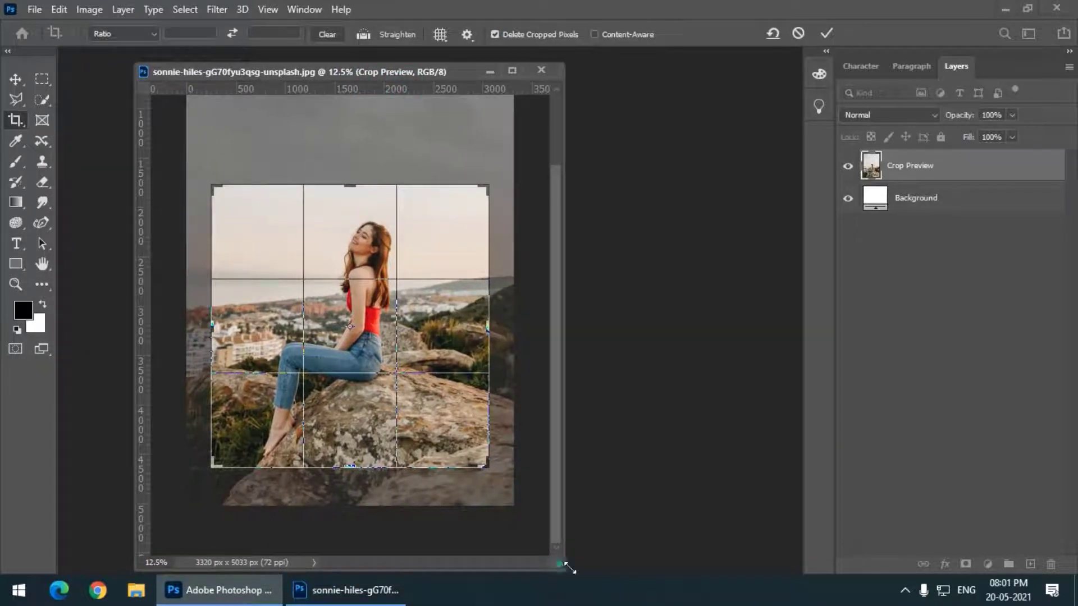
left_click_drag(564, 567, 623, 587)
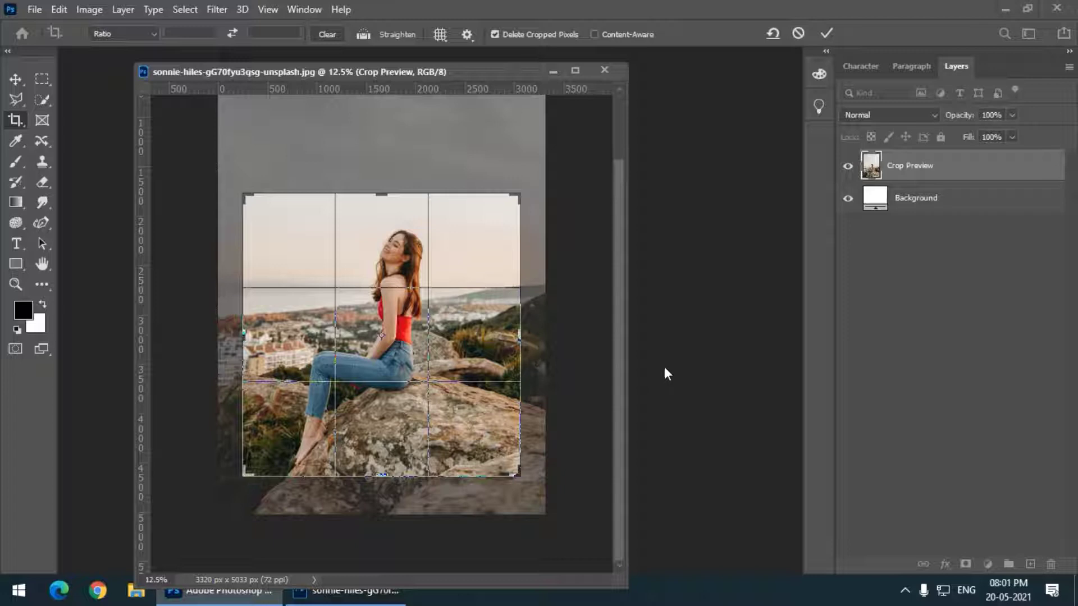
left_click_drag(354, 72, 336, 73)
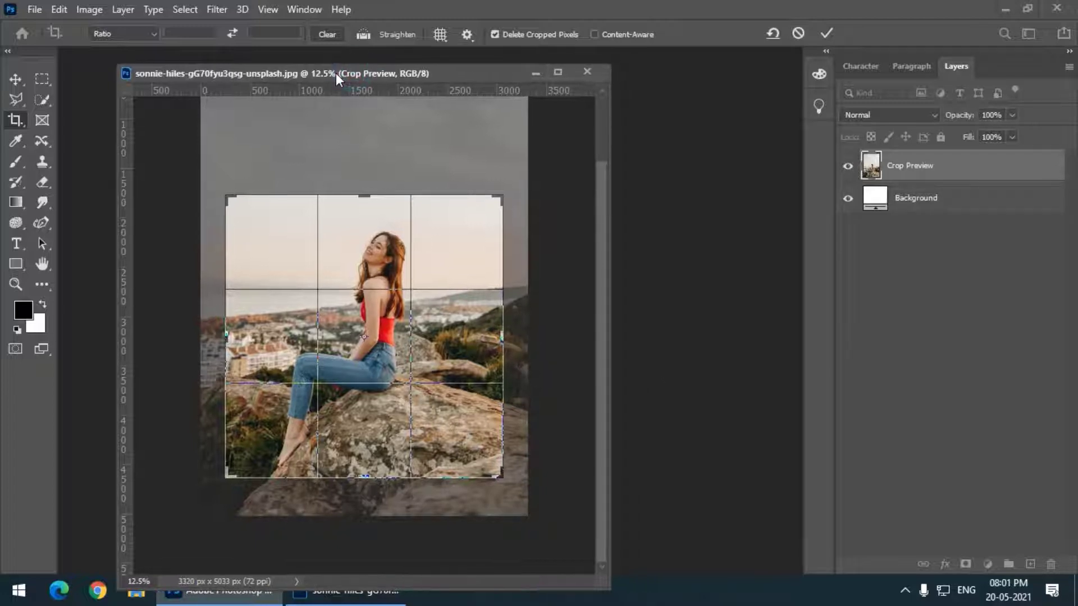
key("Return")
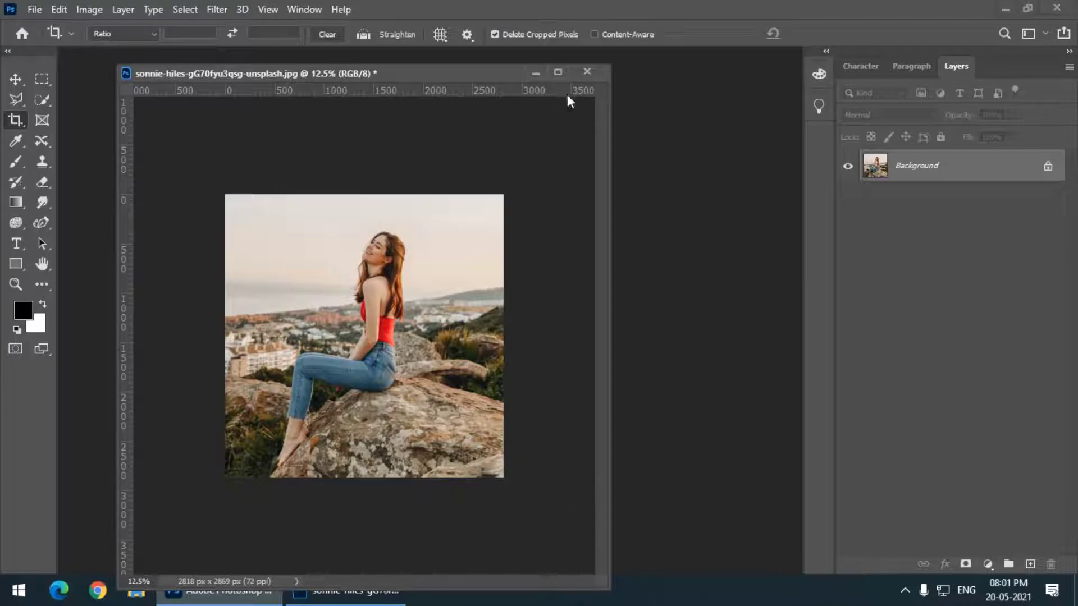
Step: Undo the crop of the woman photo and reposition its floating window
left_click_drag(347, 77, 361, 74)
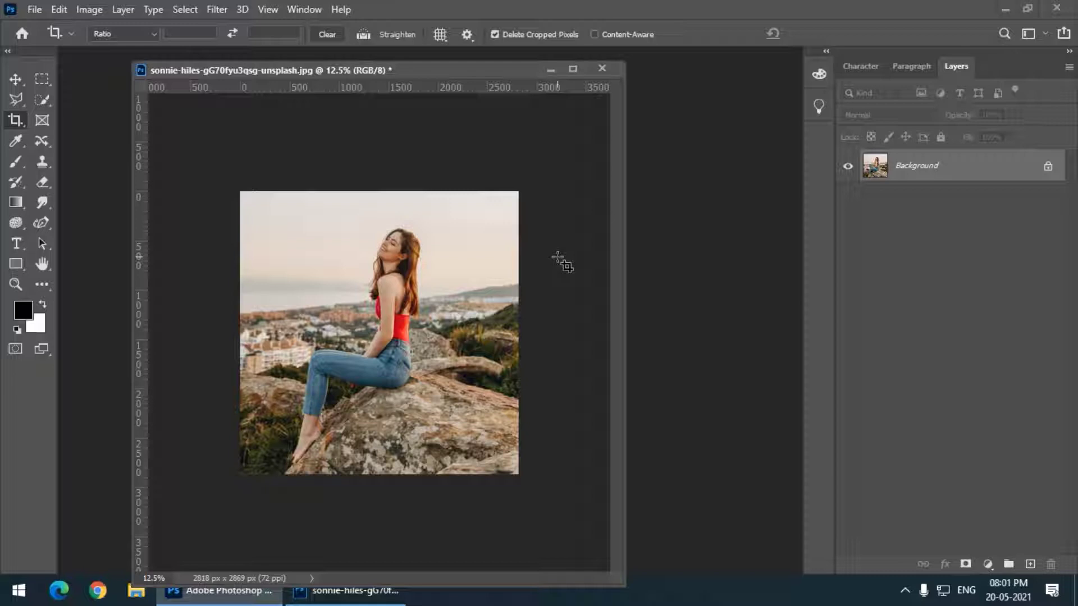
key("ctrl")
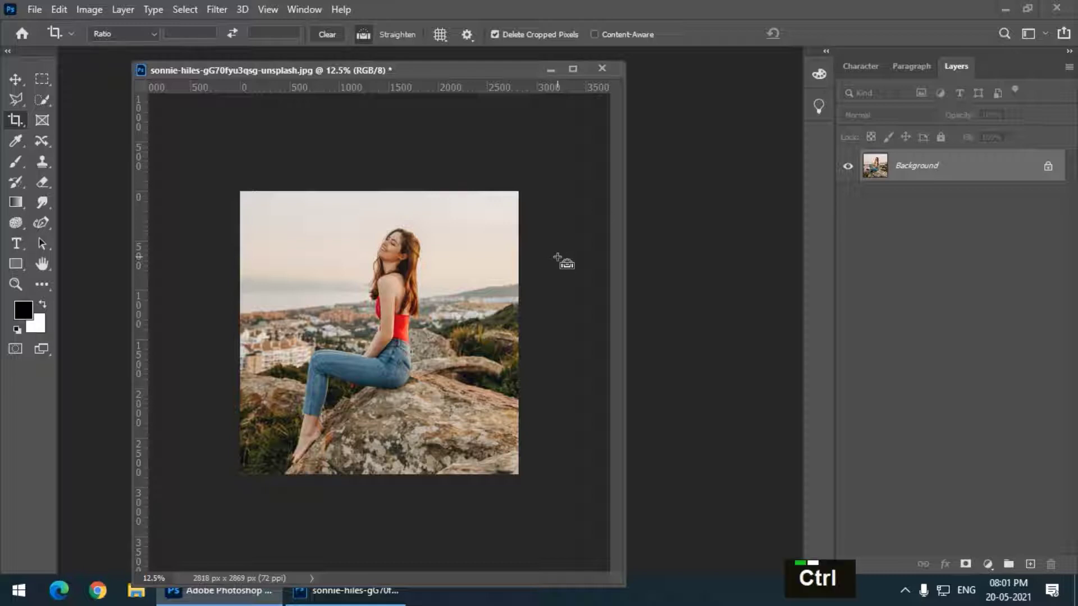
key("ctrl+z")
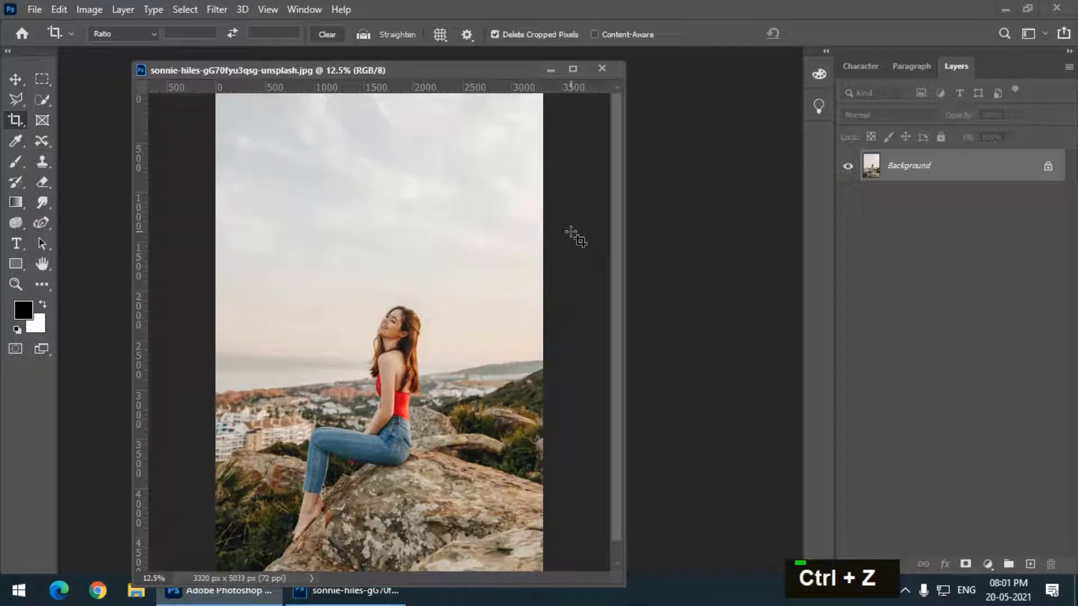
left_click_drag(294, 67, 358, 62)
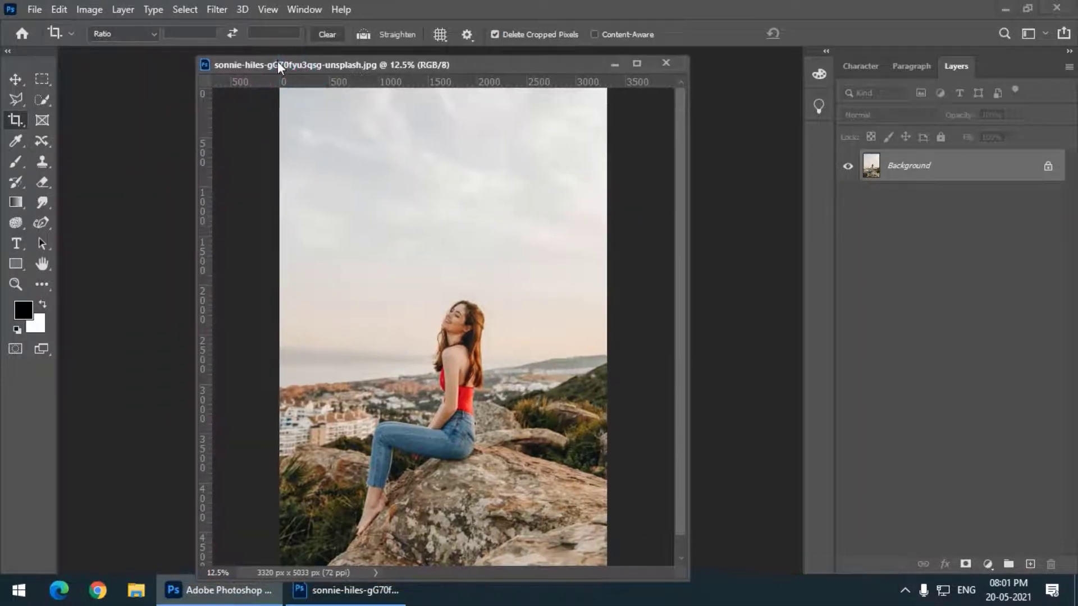
left_click_drag(278, 63, 266, 69)
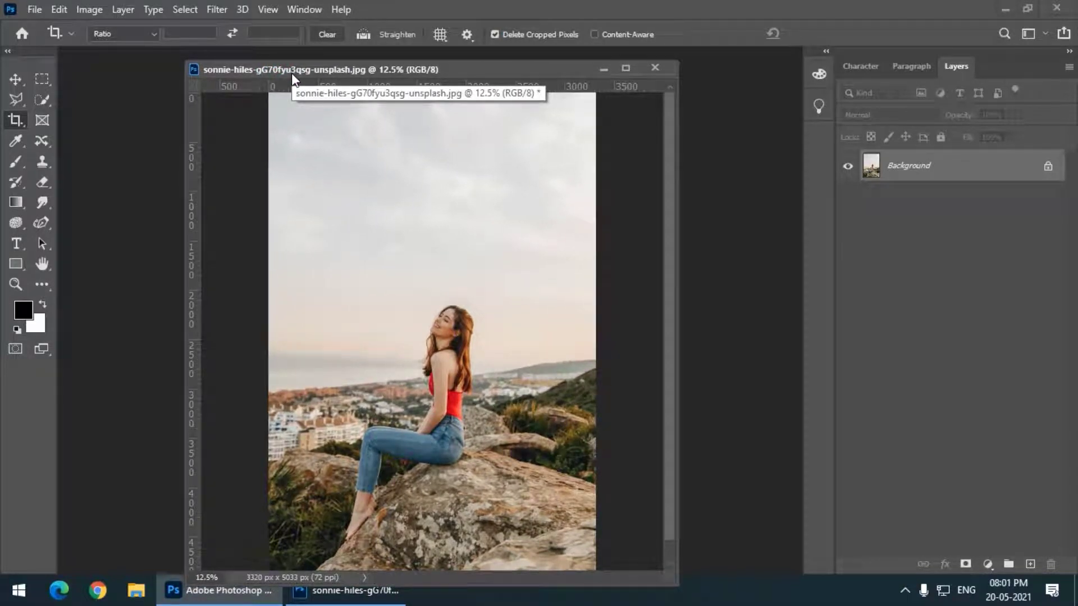
Step: Open the blue car photo, float it in a separate widened window and zoom out to 8.33%
double_click(114, 290)
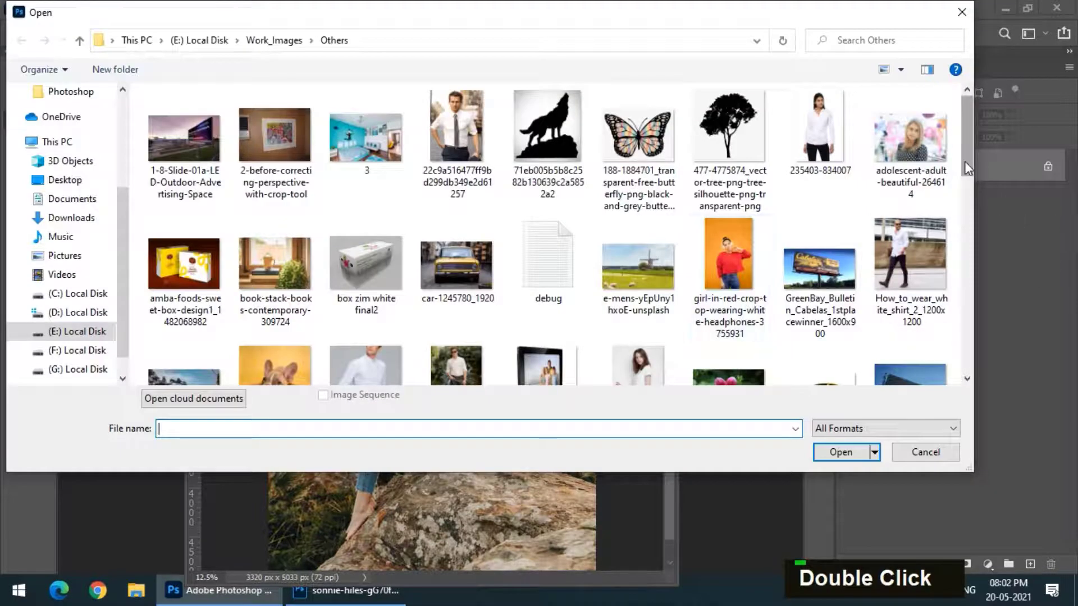
left_click_drag(964, 161, 961, 220)
double_click(184, 169)
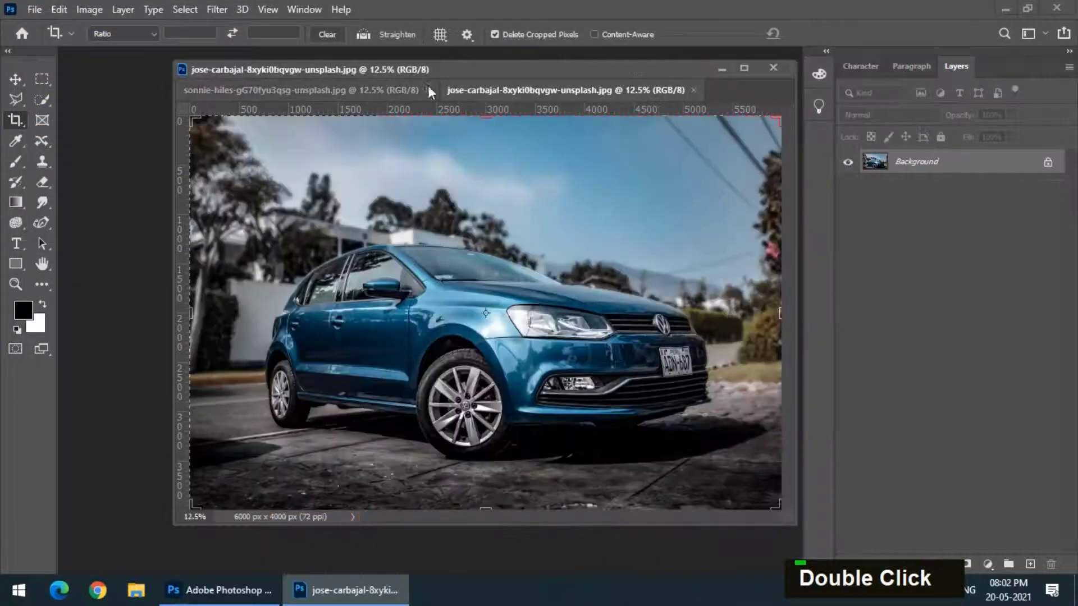
left_click_drag(457, 89, 134, 111)
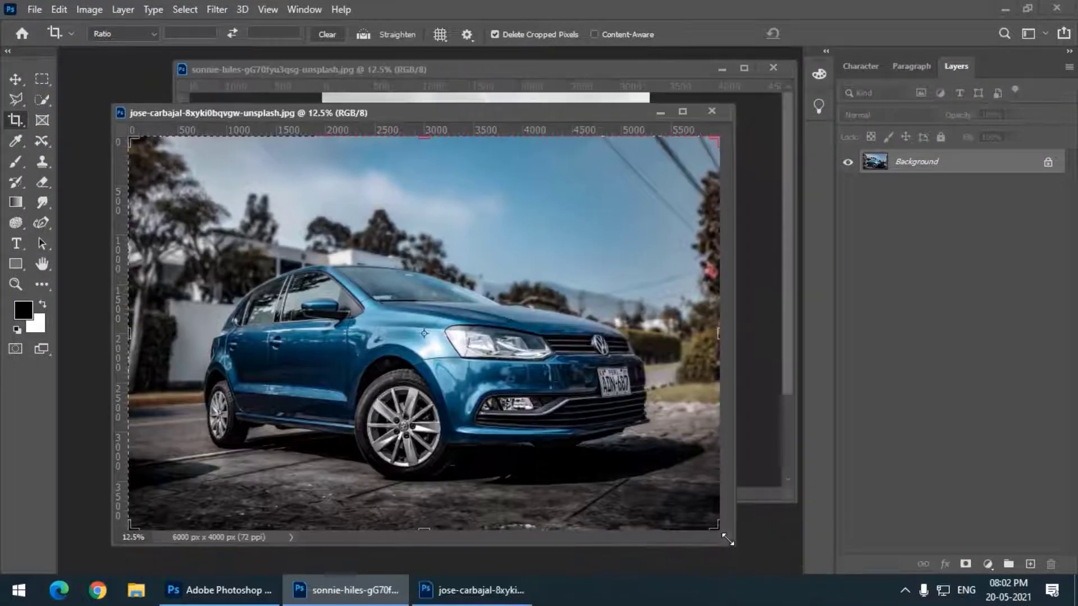
left_click_drag(735, 562, 807, 555)
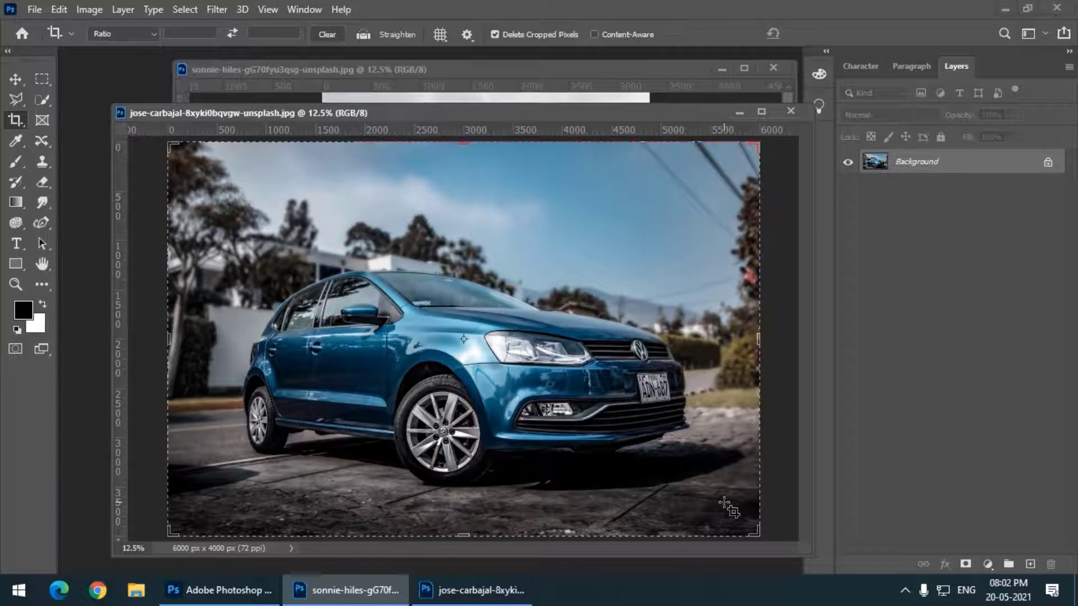
key("ctrl+minus")
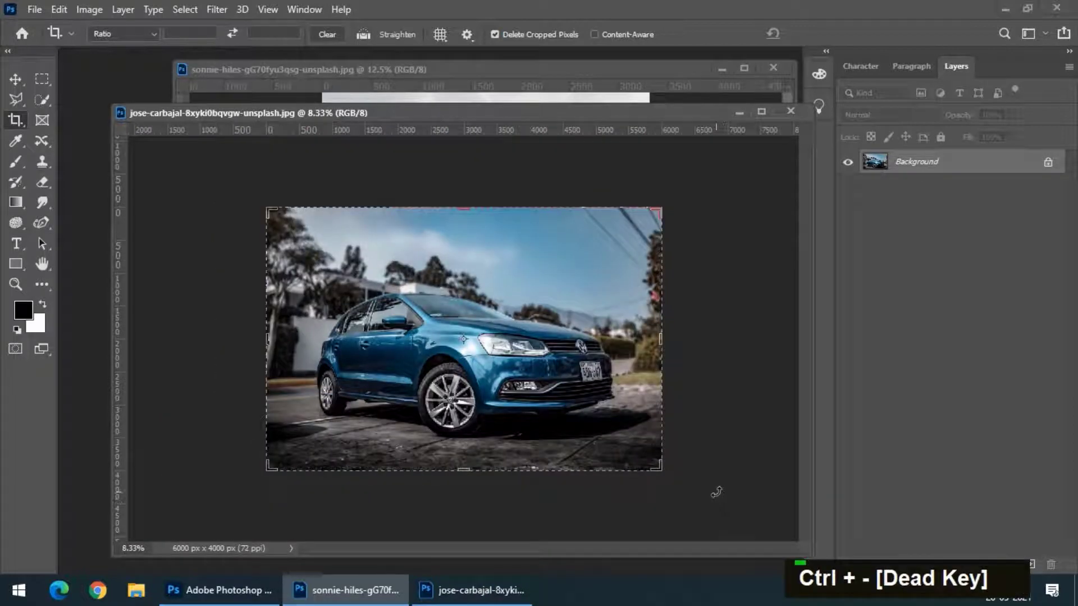
Step: Extend the car photo's canvas with the Crop tool to about 7847 × 5006 px, adding white margins on all sides
right_click(16, 120)
left_click(56, 118)
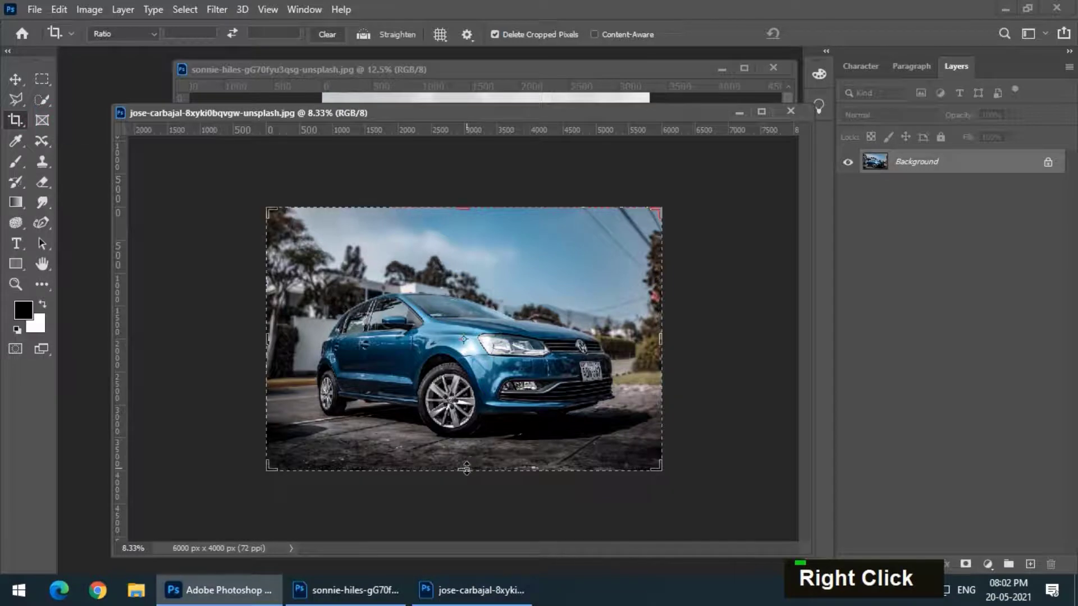
left_click_drag(463, 470, 491, 486)
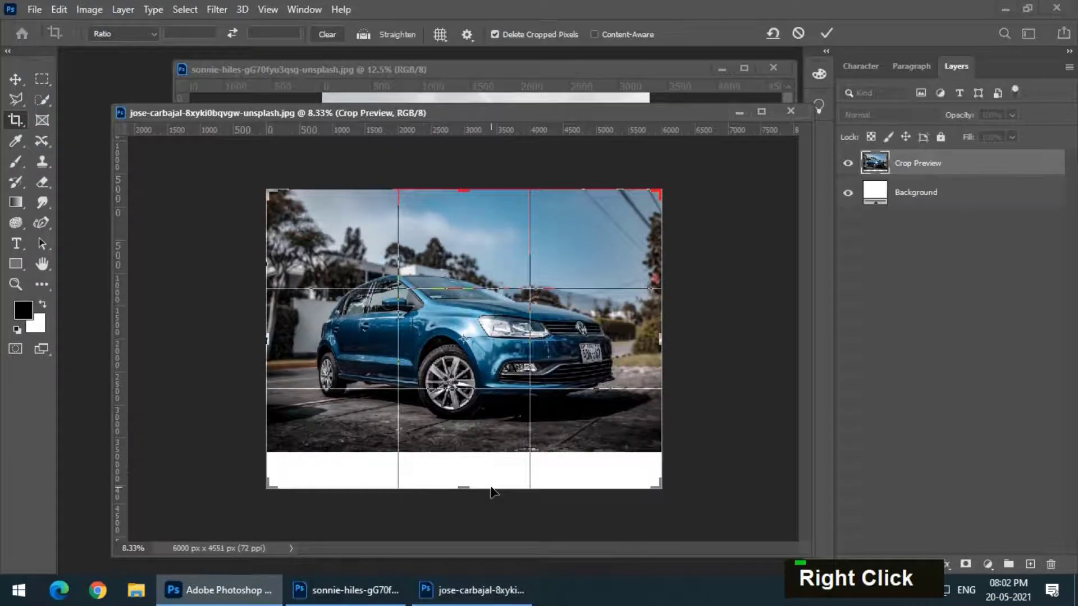
left_click_drag(672, 344, 684, 344)
left_click_drag(468, 190, 468, 175)
left_click_drag(242, 342, 212, 338)
left_click_drag(715, 344, 721, 340)
key("Return")
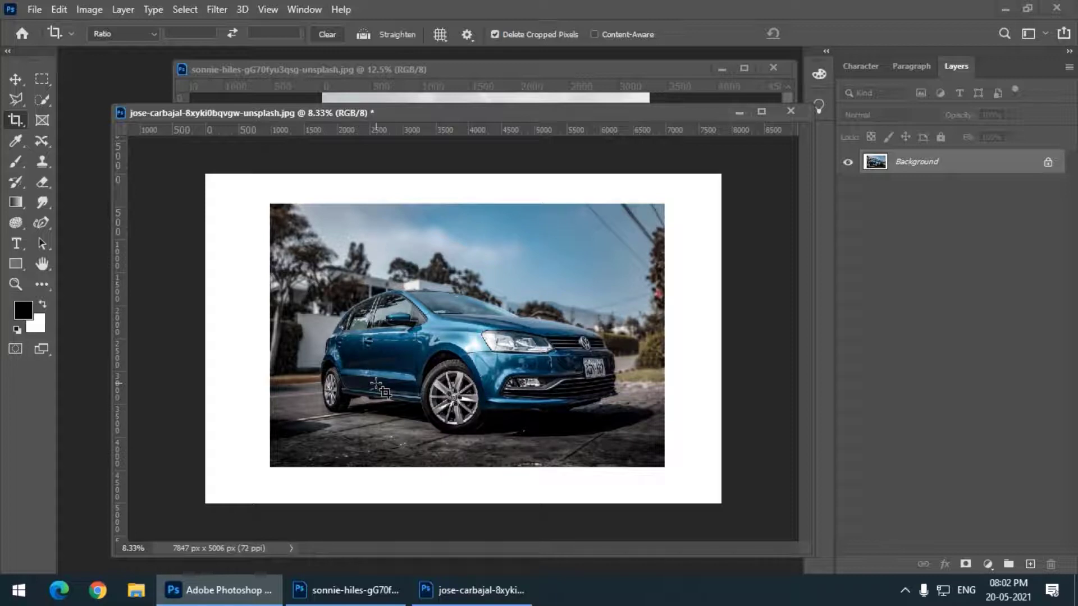
Step: Select the Perspective Crop tool and open the outdoor-billboard-mockup image in its own floating window
right_click(17, 120)
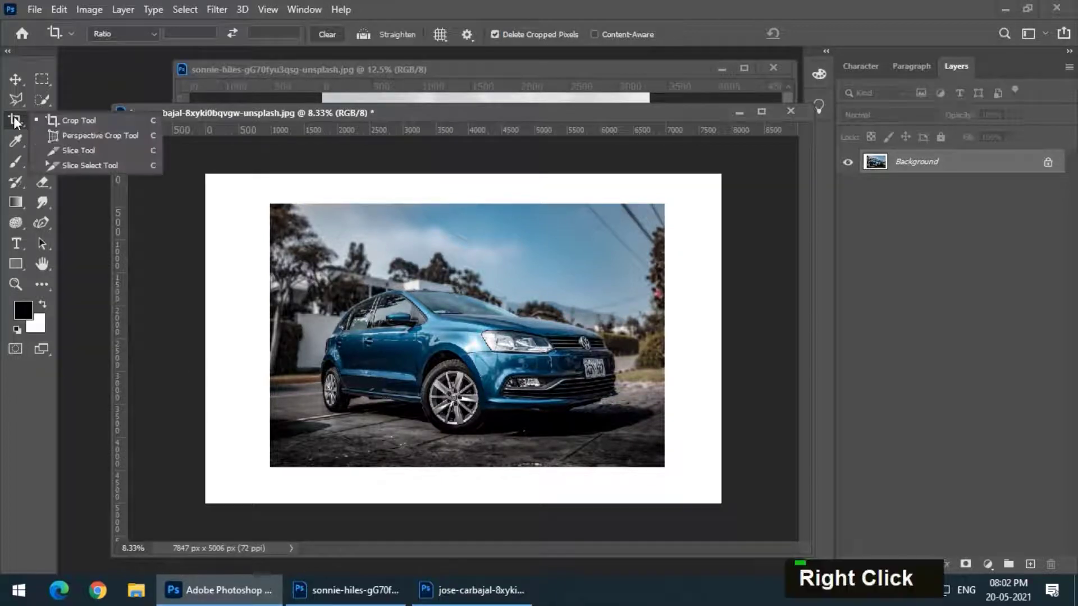
left_click(96, 139)
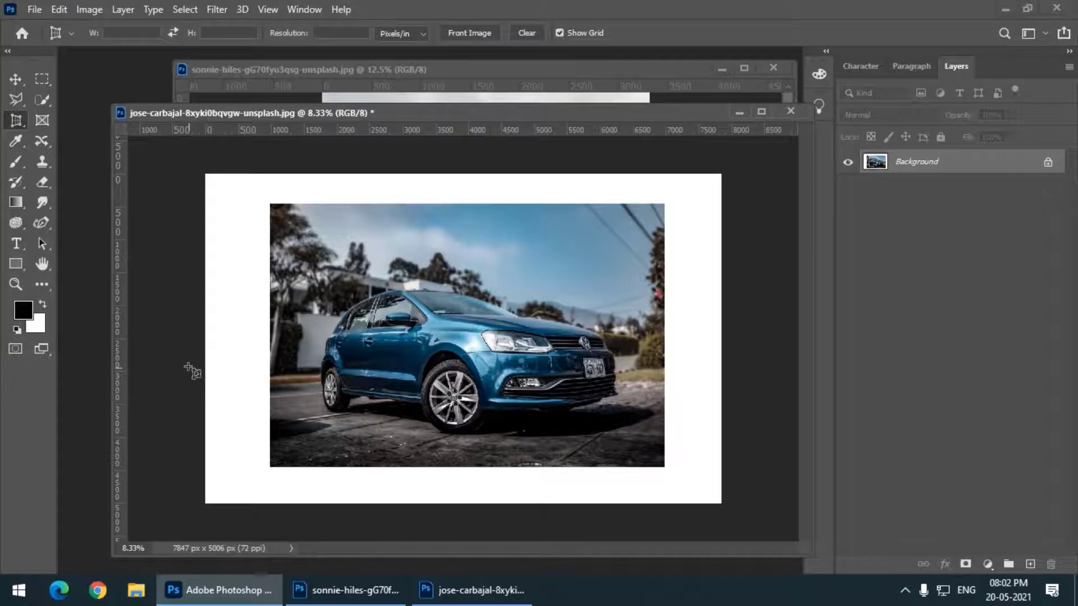
double_click(96, 82)
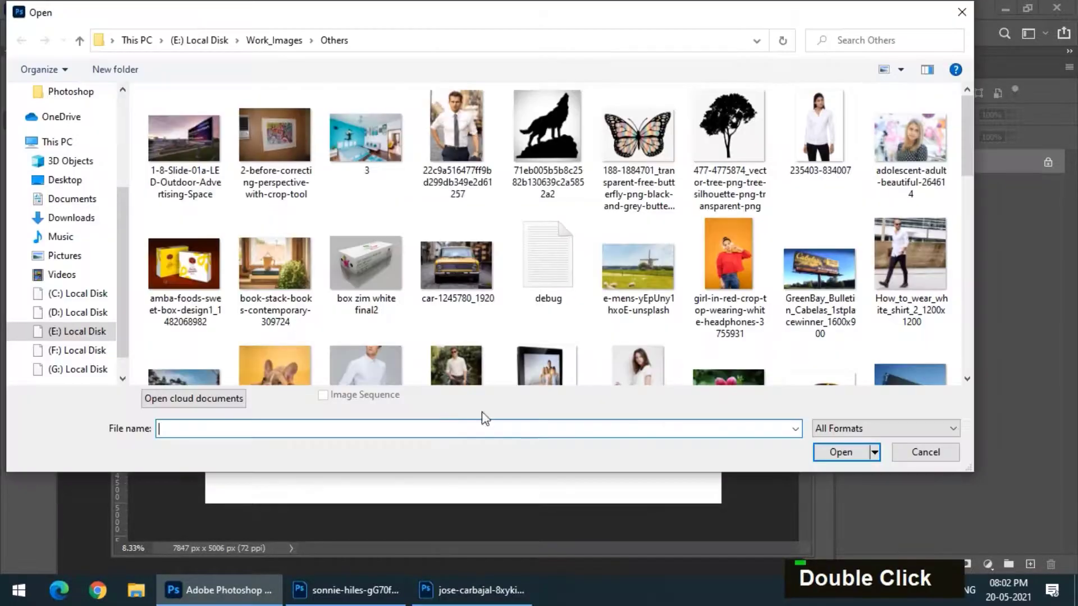
left_click_drag(970, 156, 956, 203)
left_click(923, 192)
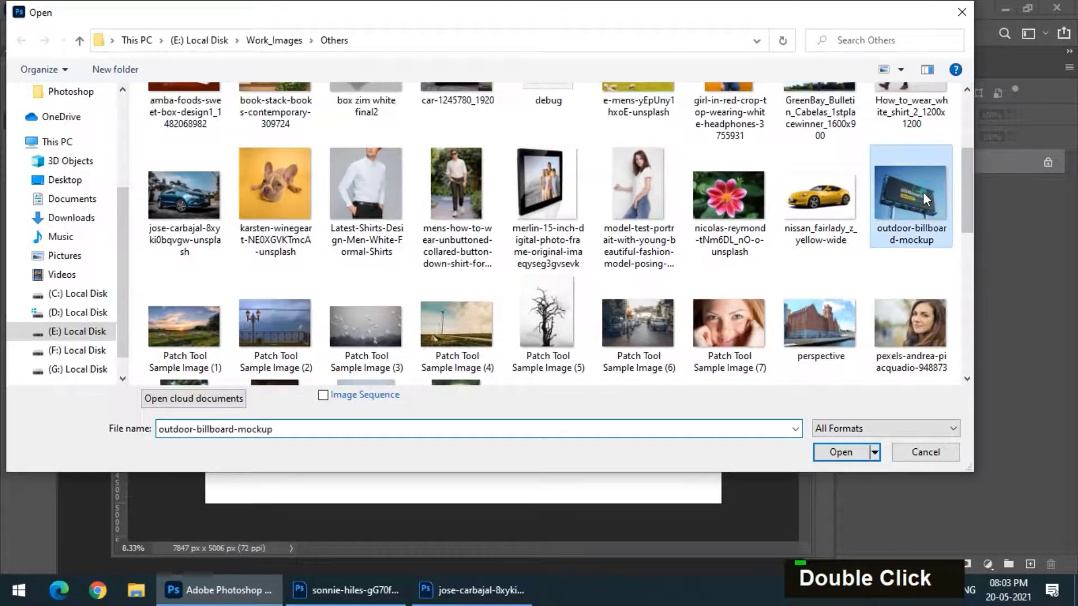
double_click(923, 192)
left_click_drag(444, 83, 140, 100)
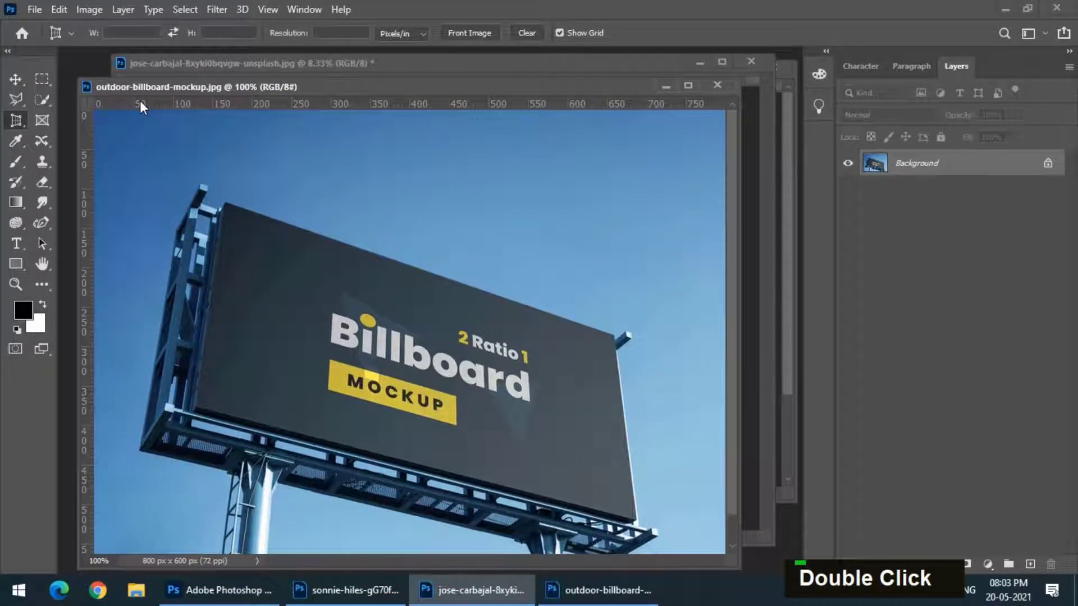
left_click_drag(289, 85, 290, 73)
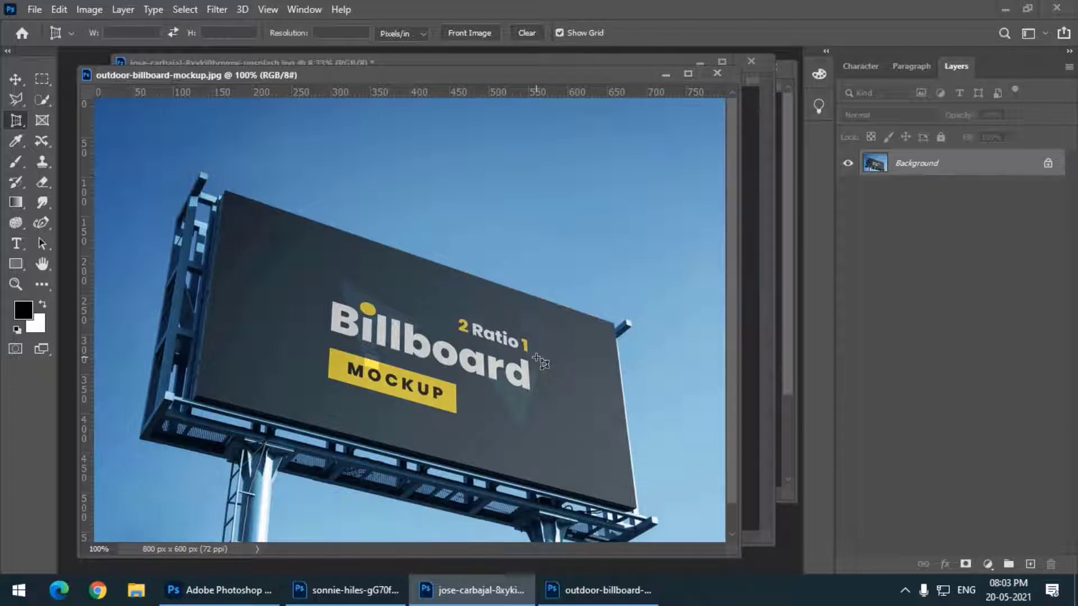
Step: Outline the tilted billboard panel's four corners with the Perspective Crop tool and fine-tune its lower corners
right_click(19, 120)
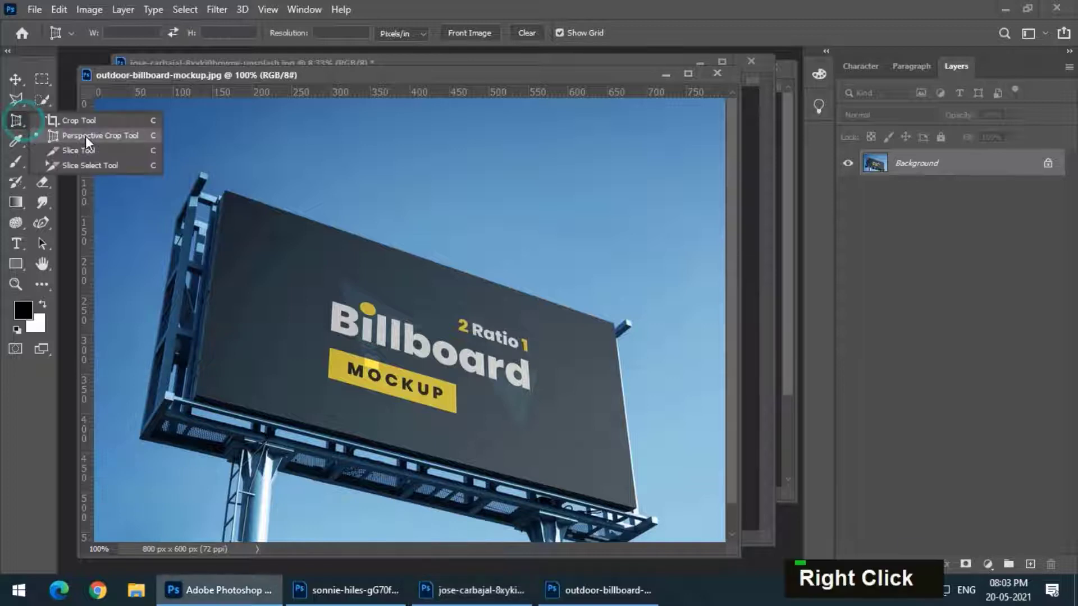
left_click(85, 136)
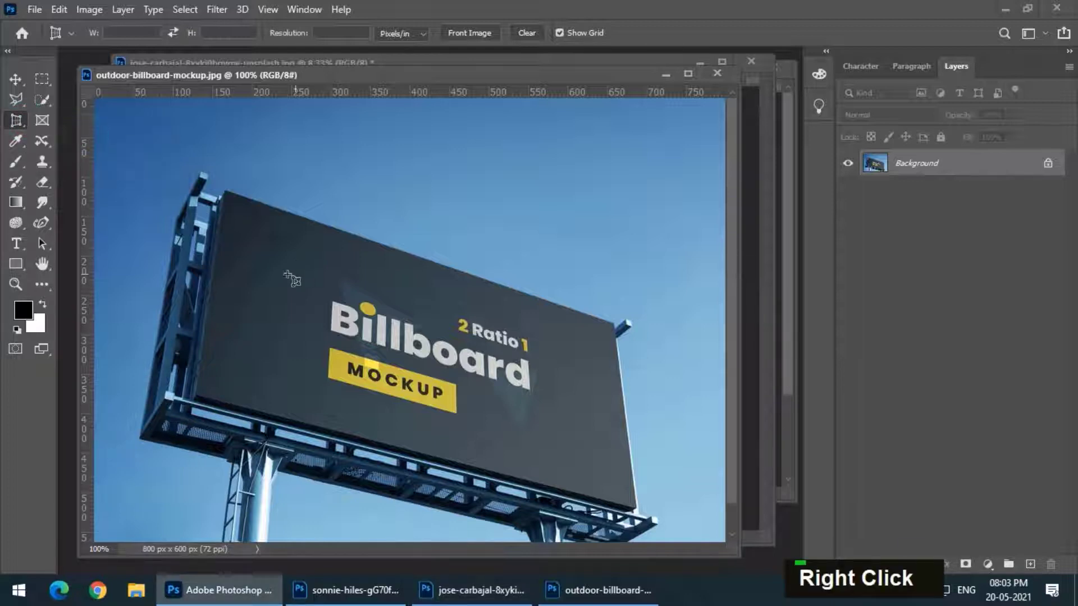
left_click(226, 192)
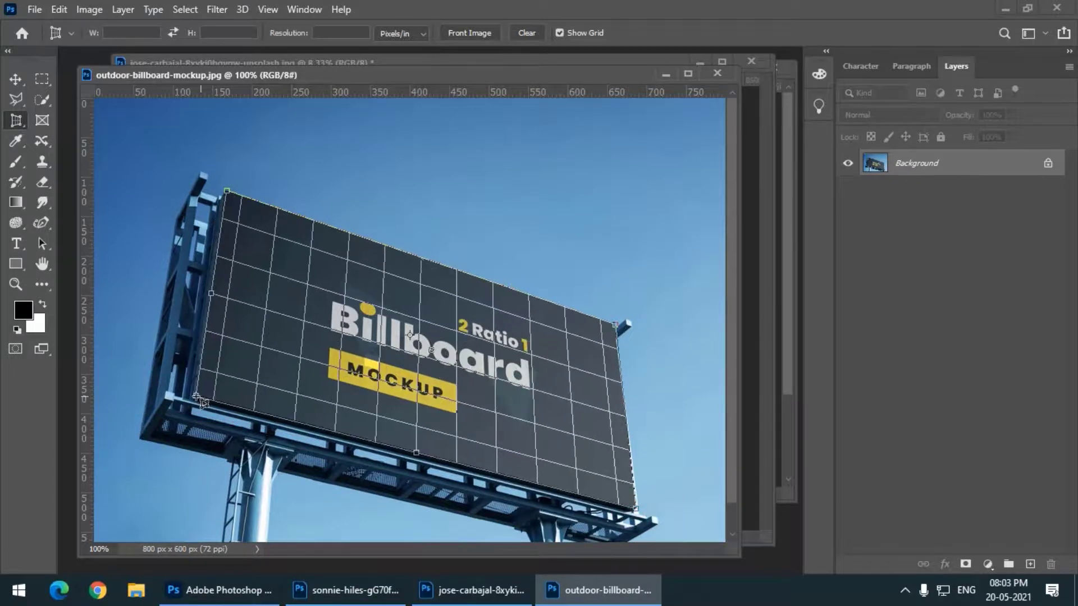
left_click(196, 395)
mouse_move(197, 396)
left_mouse_down()
mouse_move(232, 384)
mouse_move(200, 397)
left_mouse_up()
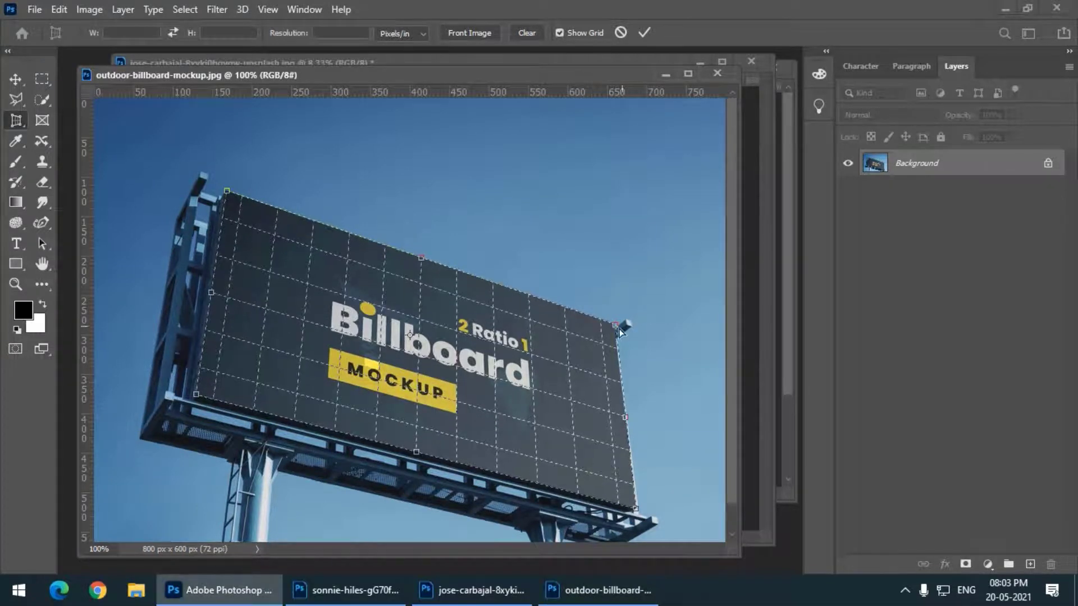
left_click_drag(636, 510, 635, 507)
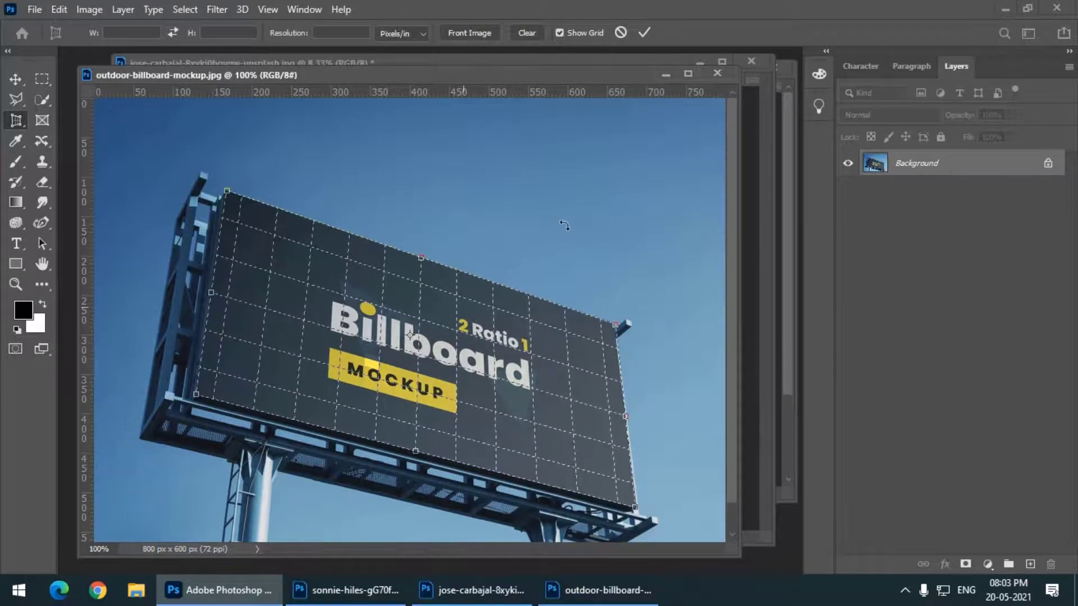
Step: Toggle the crop grid off and back on, and apply the perspective crop to the billboard at about 689 × 328 px
left_click(560, 32)
left_click(560, 32)
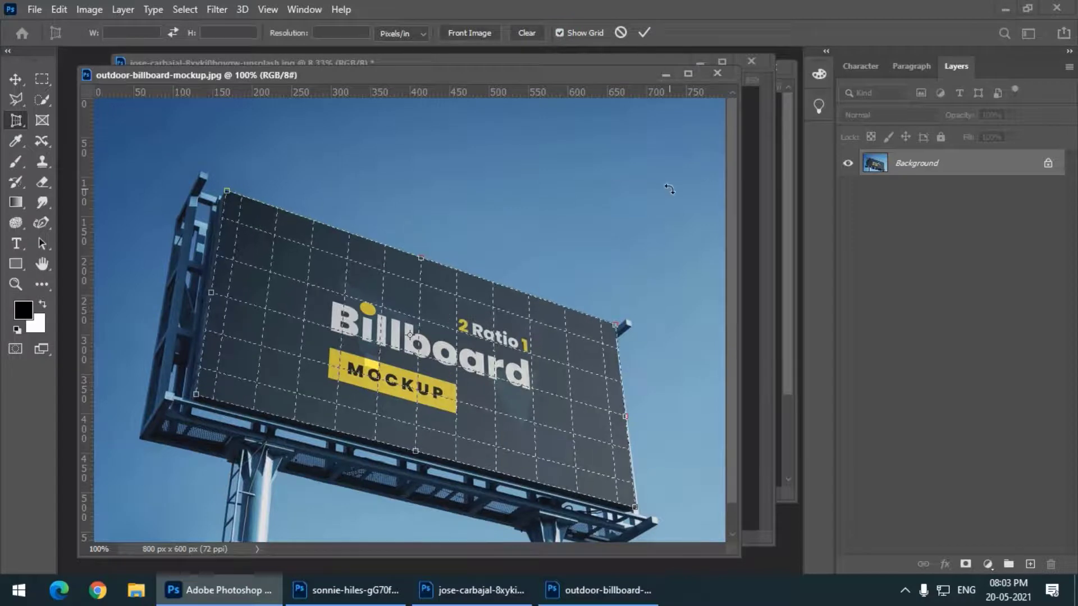
key("Return")
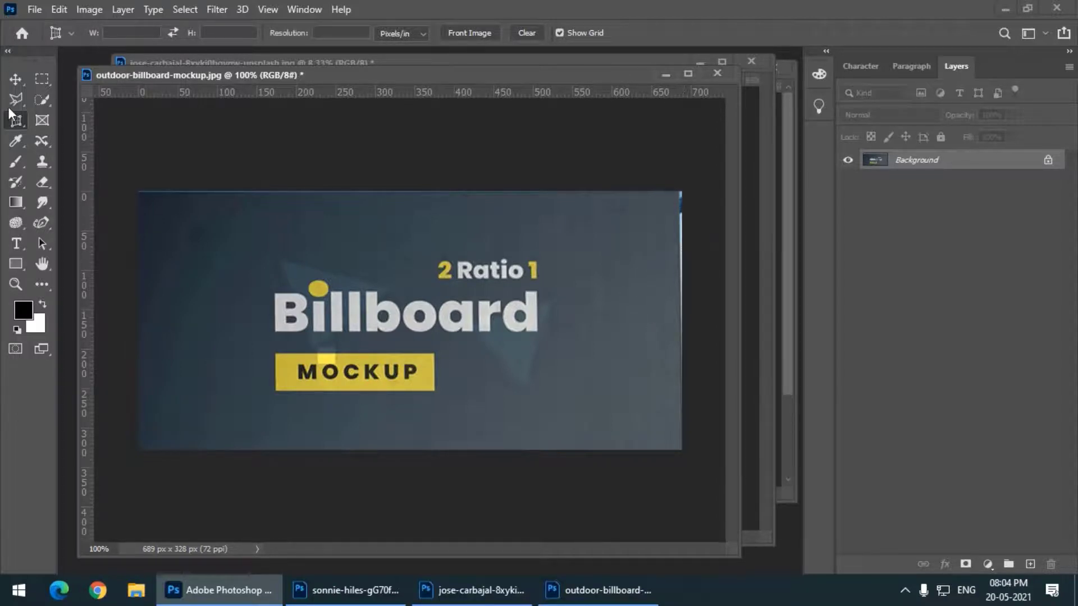
Step: Trim the bright strip off the billboard image's right edge with the Crop tool, leaving about 677 × 328 px
right_click(17, 118)
left_click(82, 118)
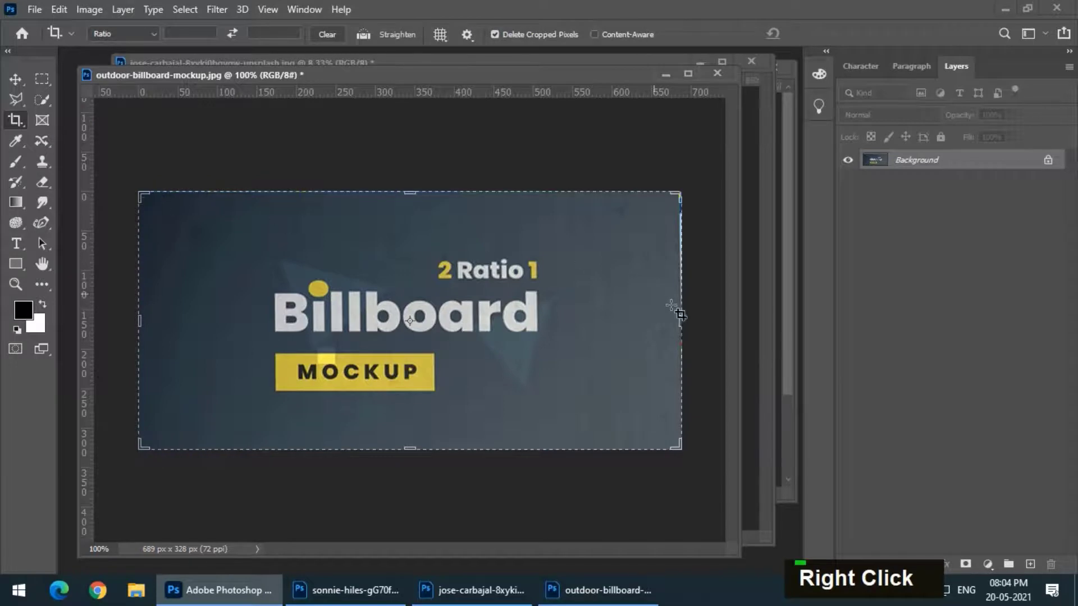
left_click_drag(681, 313, 678, 323)
key("Return")
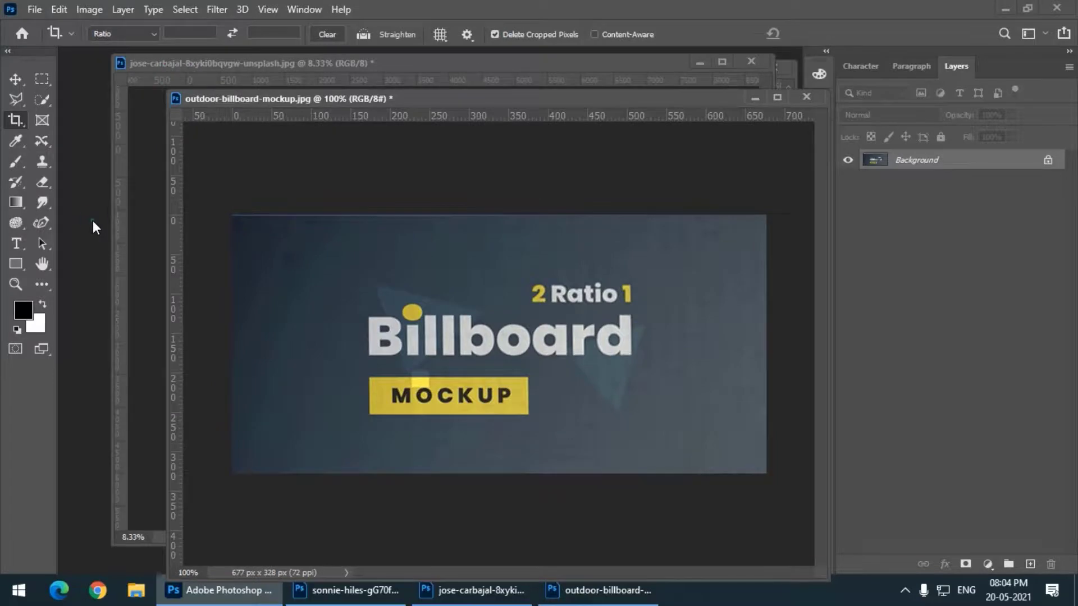
Step: Open the product-view-image photo of the white picture frame and float it in a separate window
double_click(92, 221)
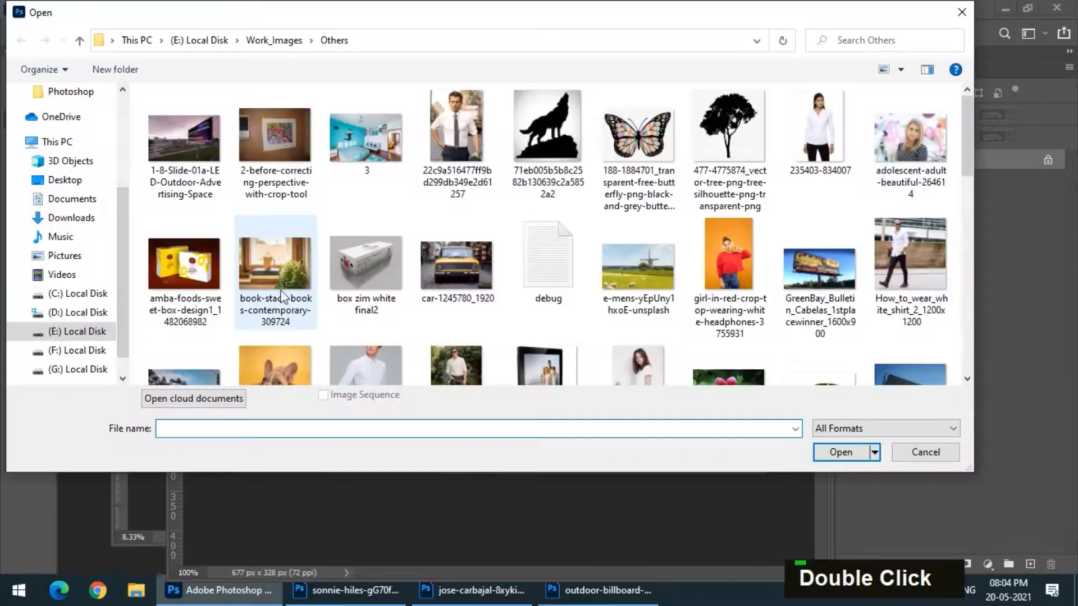
left_click_drag(966, 157, 967, 380)
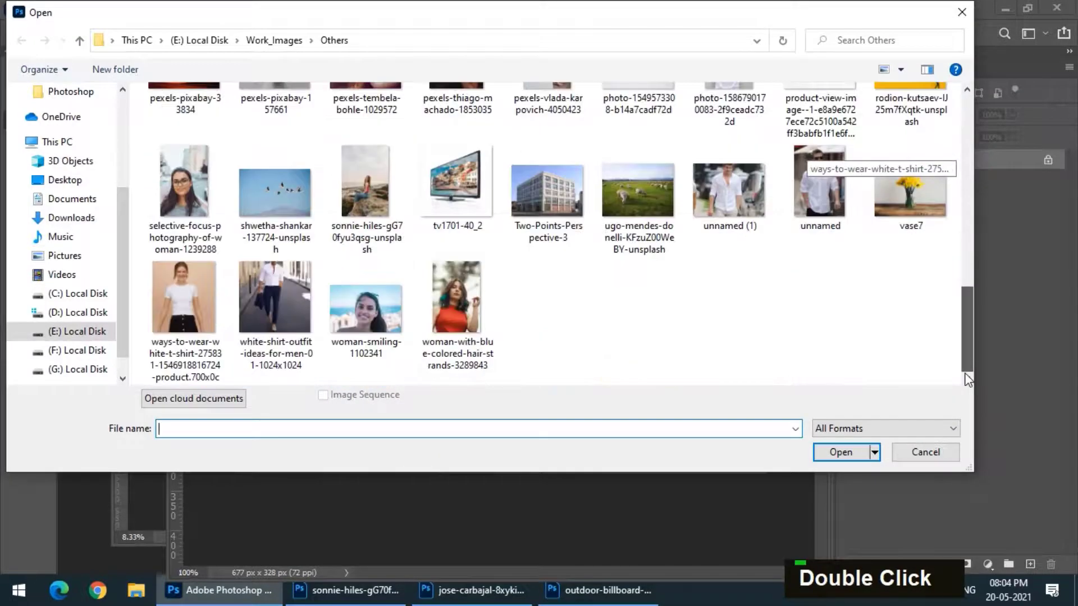
scroll(955, 320, "up", 2)
double_click(820, 174)
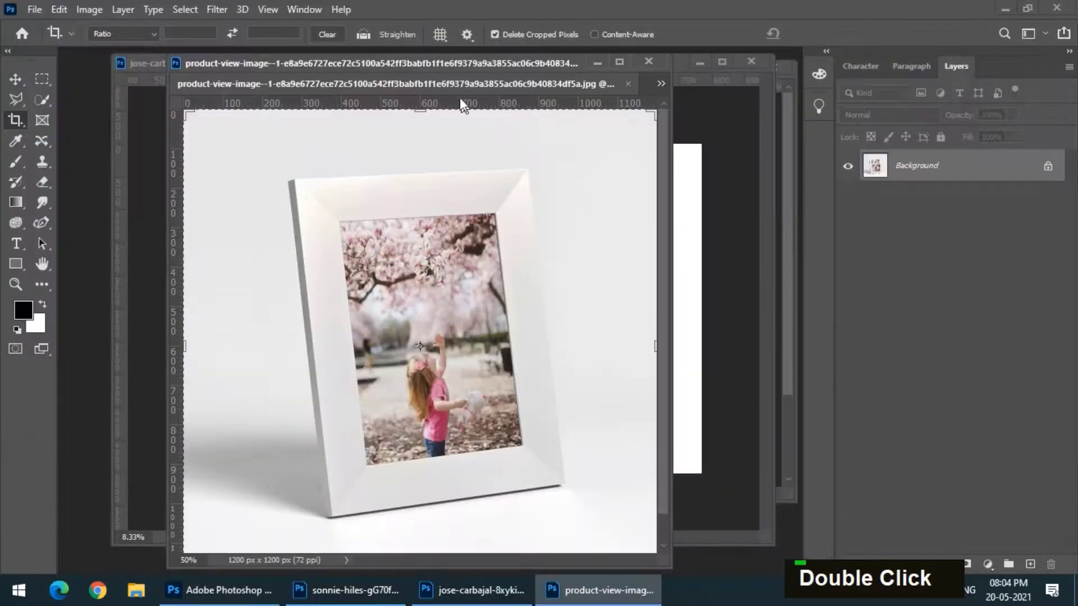
mouse_move(453, 79)
left_mouse_down()
mouse_move(351, 100)
mouse_move(355, 85)
mouse_move(434, 87)
left_mouse_up()
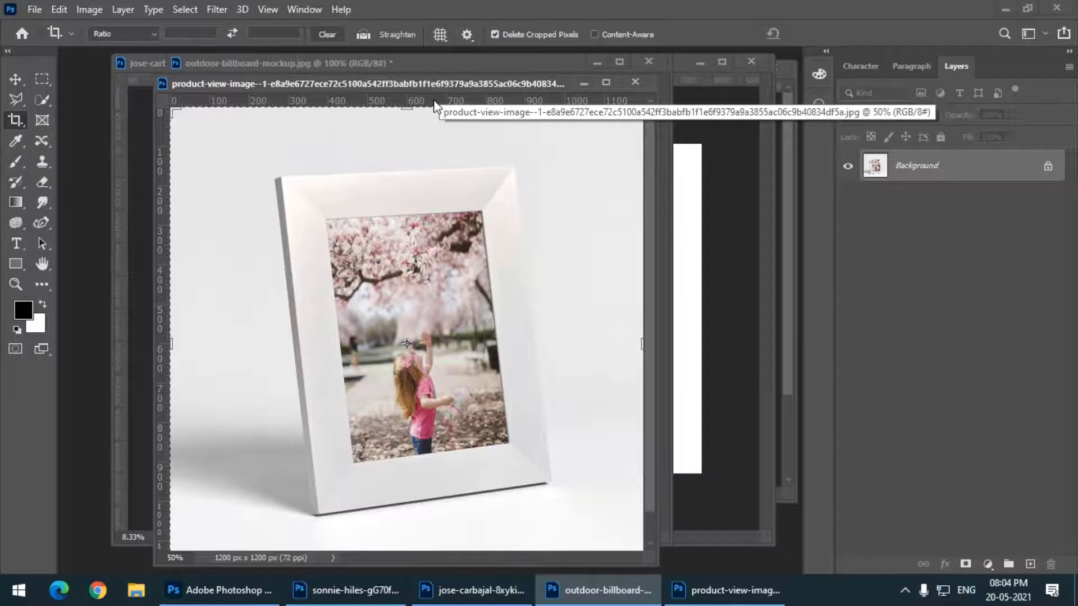
Step: Outline the white picture frame's four outer front corners with the Perspective Crop tool
right_click(21, 123)
left_click(69, 136)
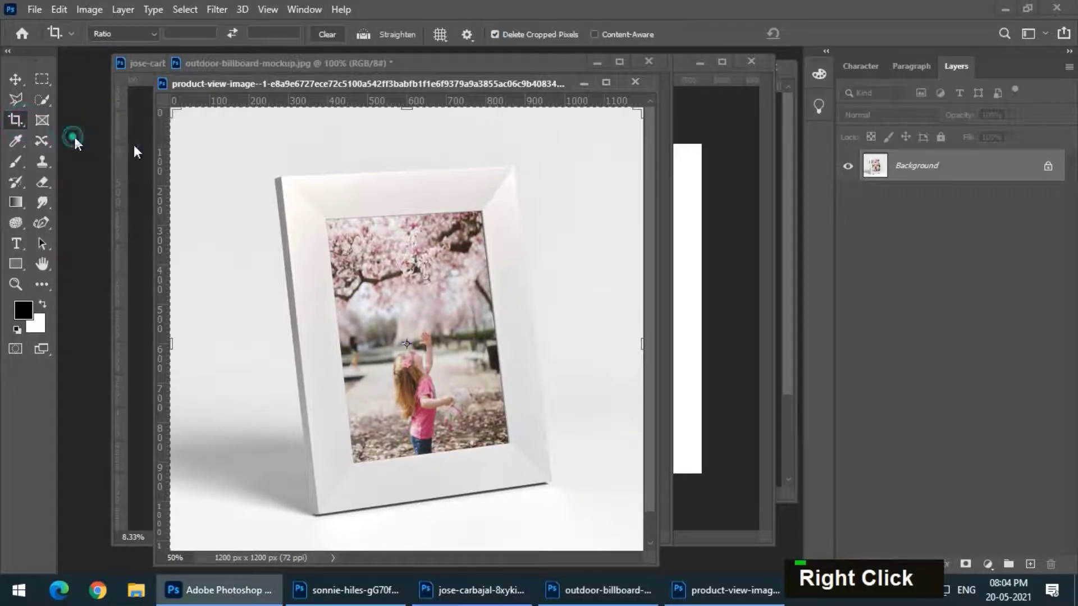
left_click(280, 177)
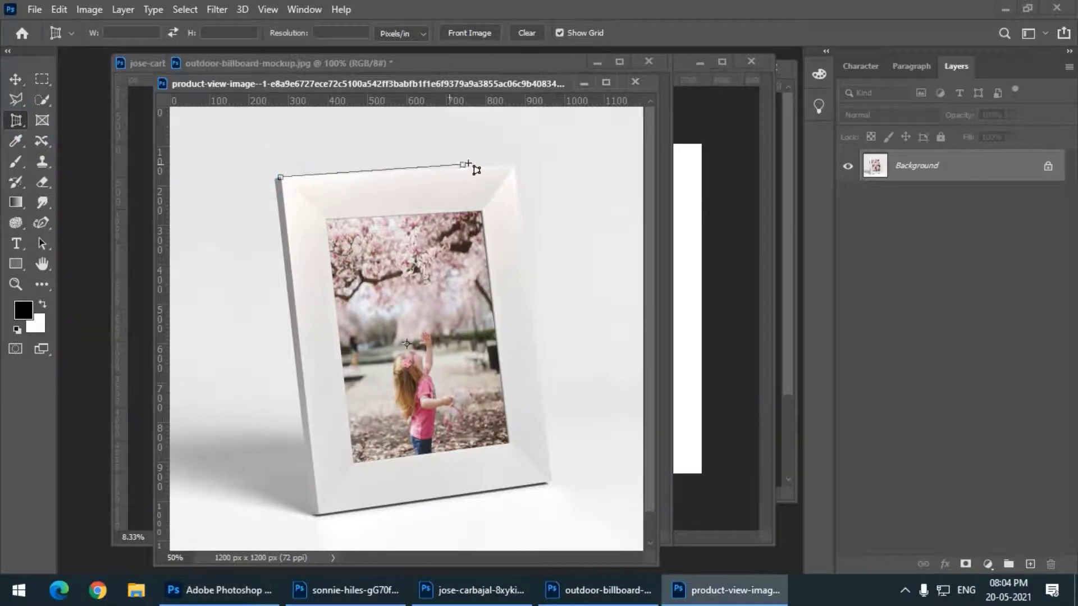
left_click(512, 166)
left_click(551, 482)
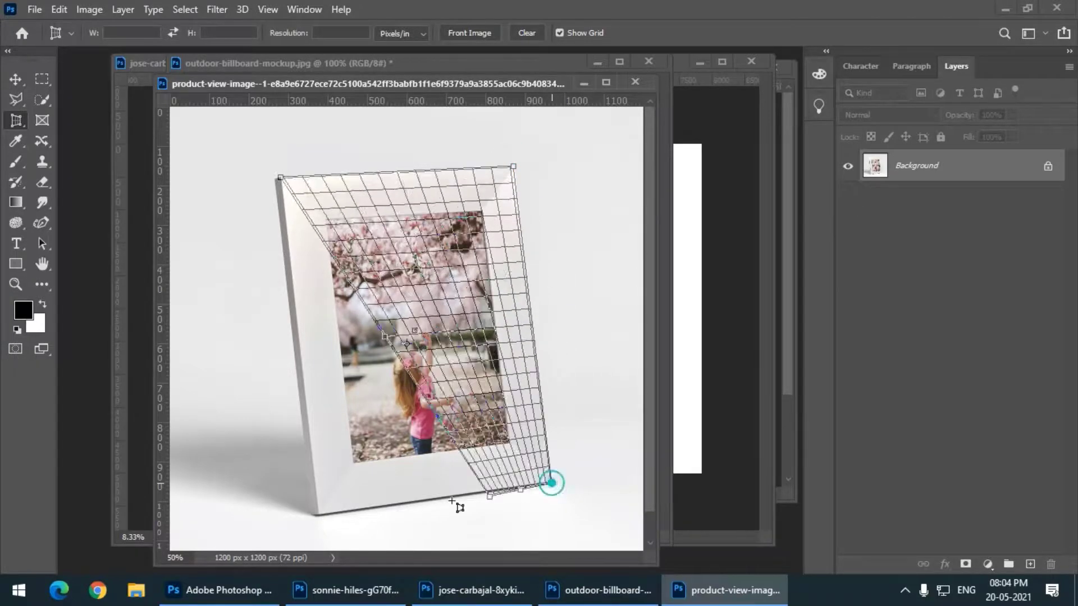
left_click(317, 514)
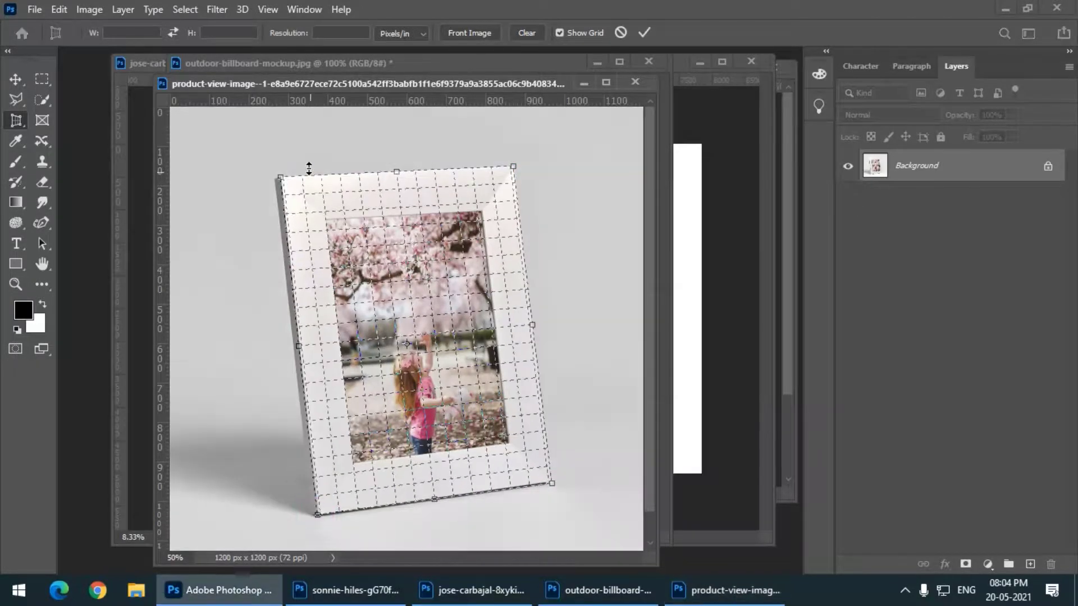
Step: Fine-tune the crop grid's upper-left and lower-right corners and apply the perspective crop to the picture frame at about 647 × 872 px
left_click_drag(286, 183, 284, 179)
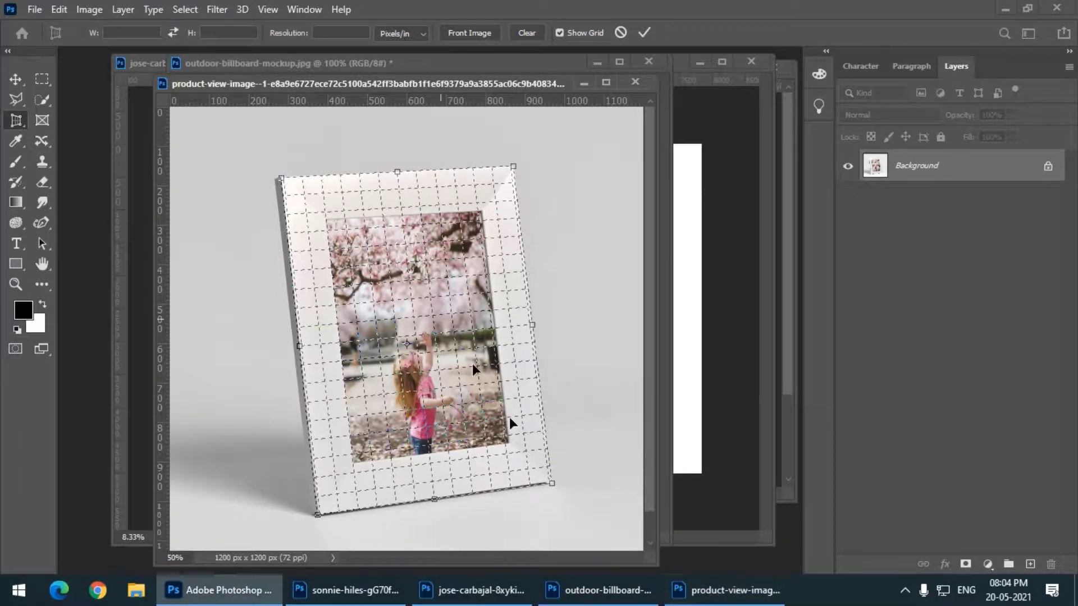
mouse_move(552, 483)
left_mouse_down()
mouse_move(542, 485)
mouse_move(551, 484)
left_mouse_up()
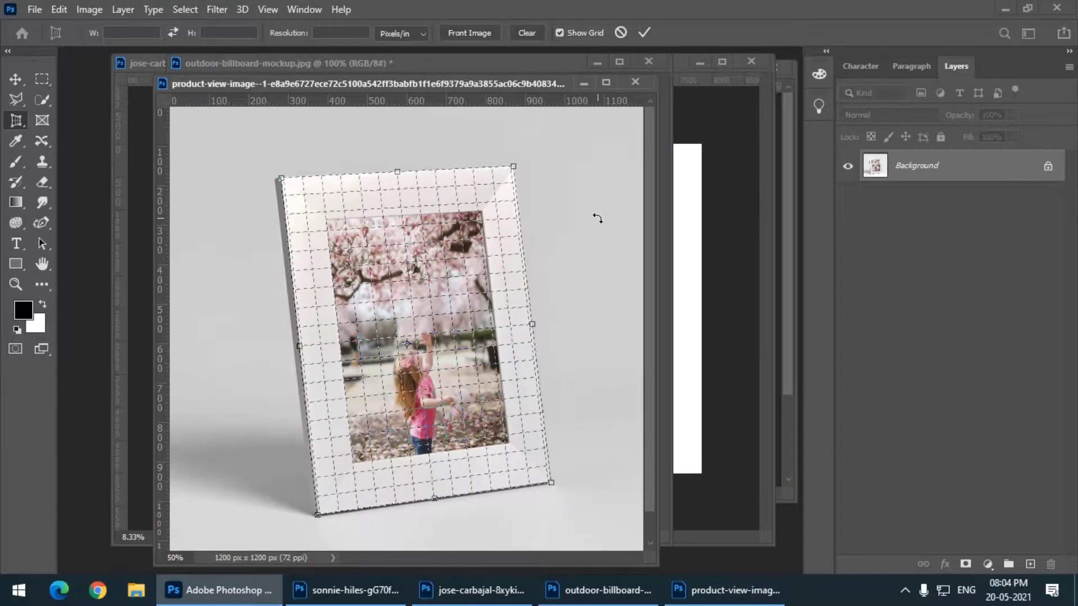
key("Return")
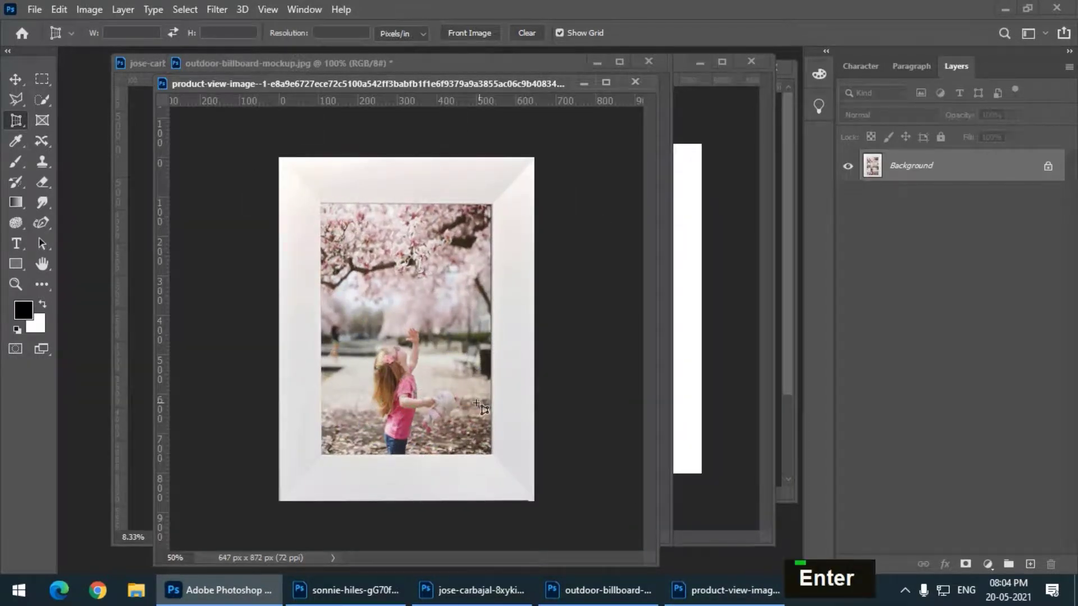